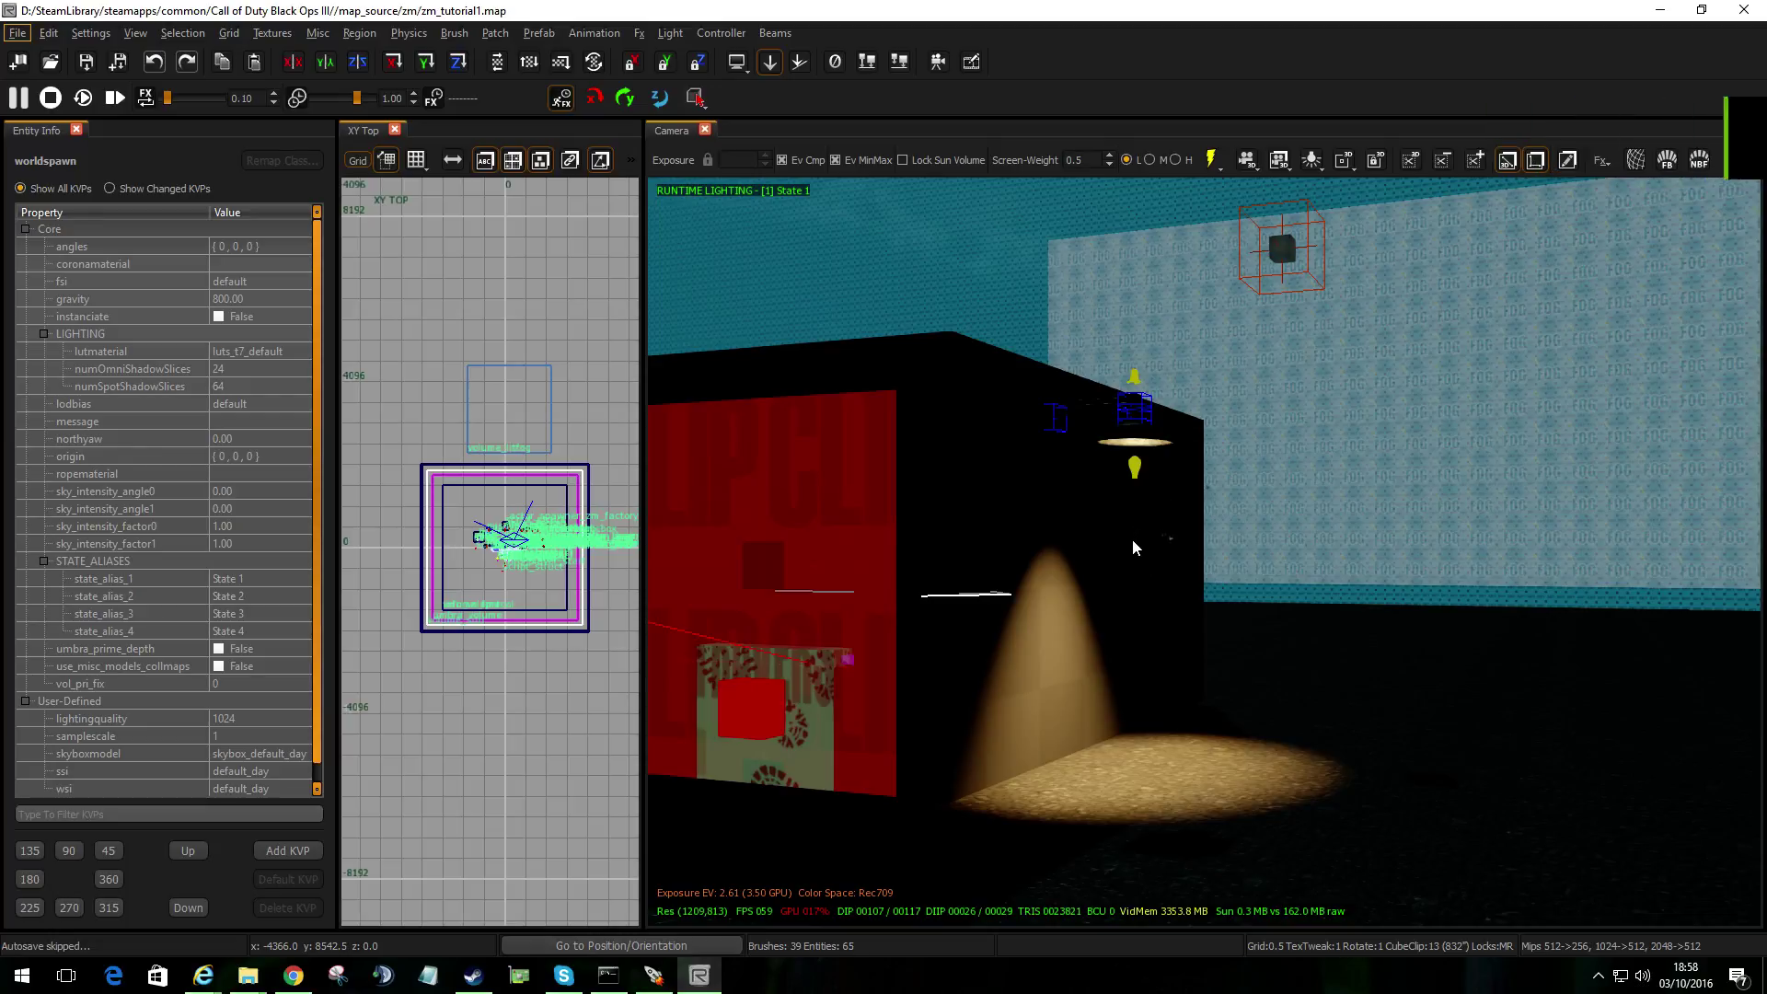
Step: Enter the tutlights prefab that contains the wall-mounted lamp and its lights
right_click_drag(1133, 546, 1139, 399)
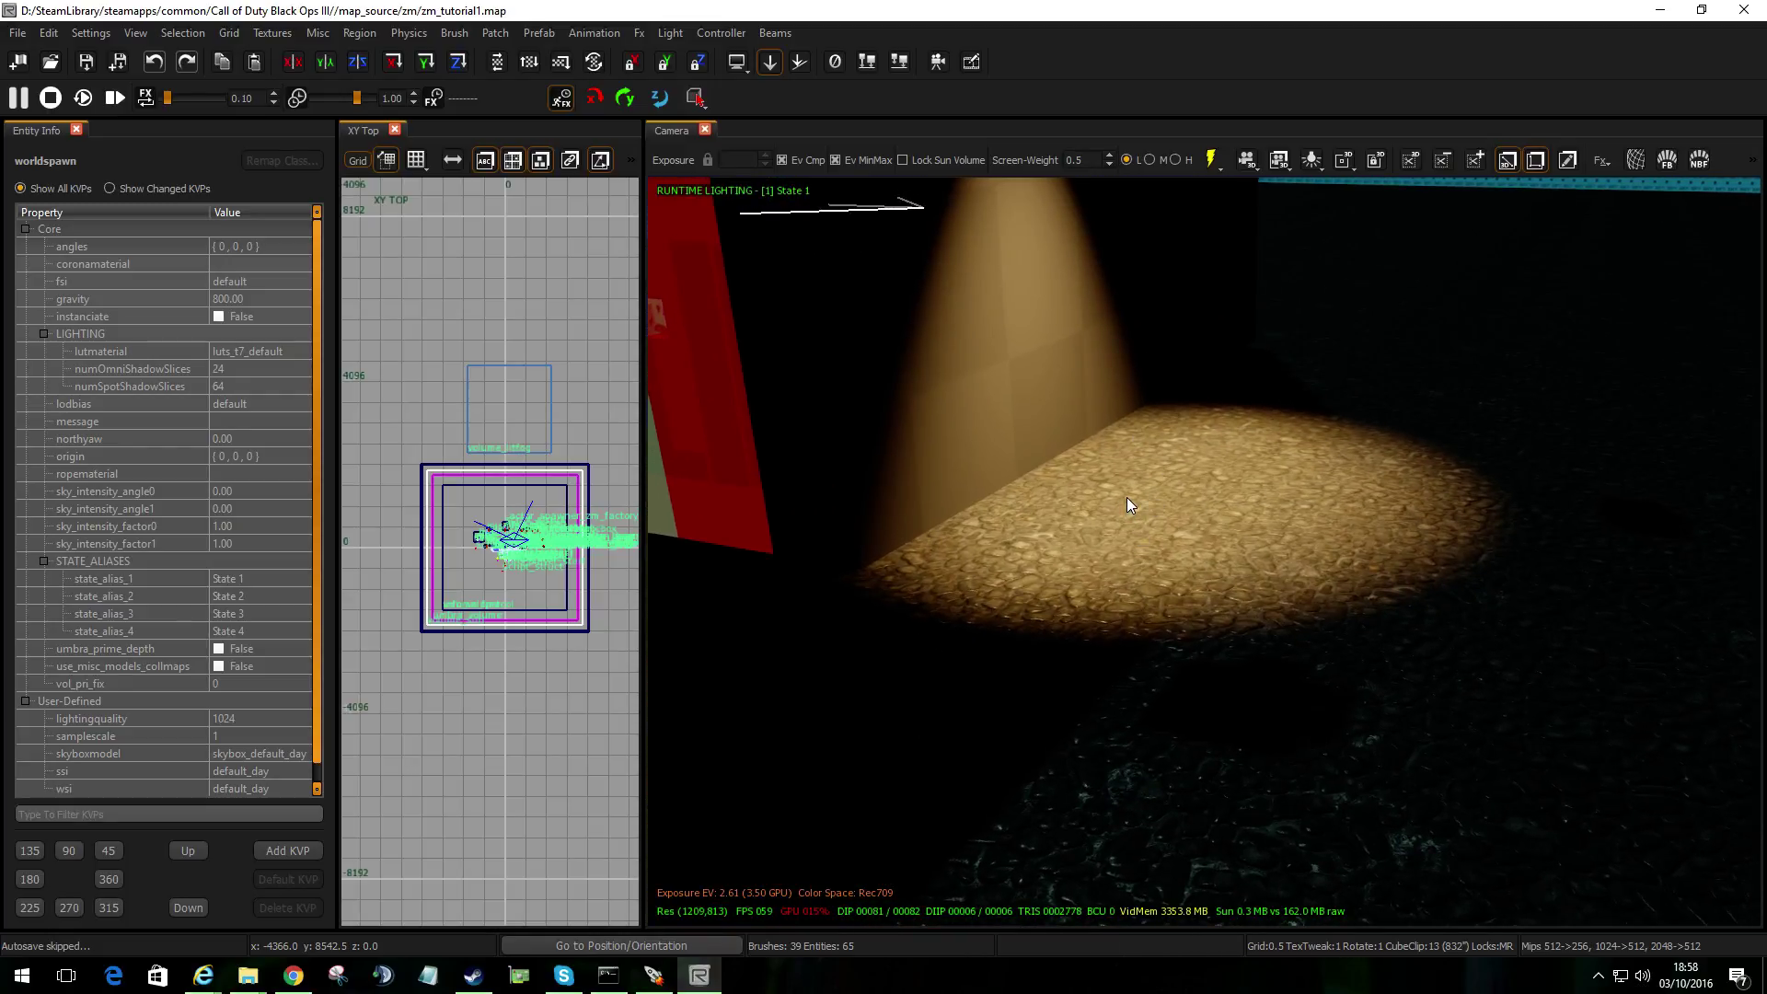
right_click_drag(1127, 498, 1128, 496)
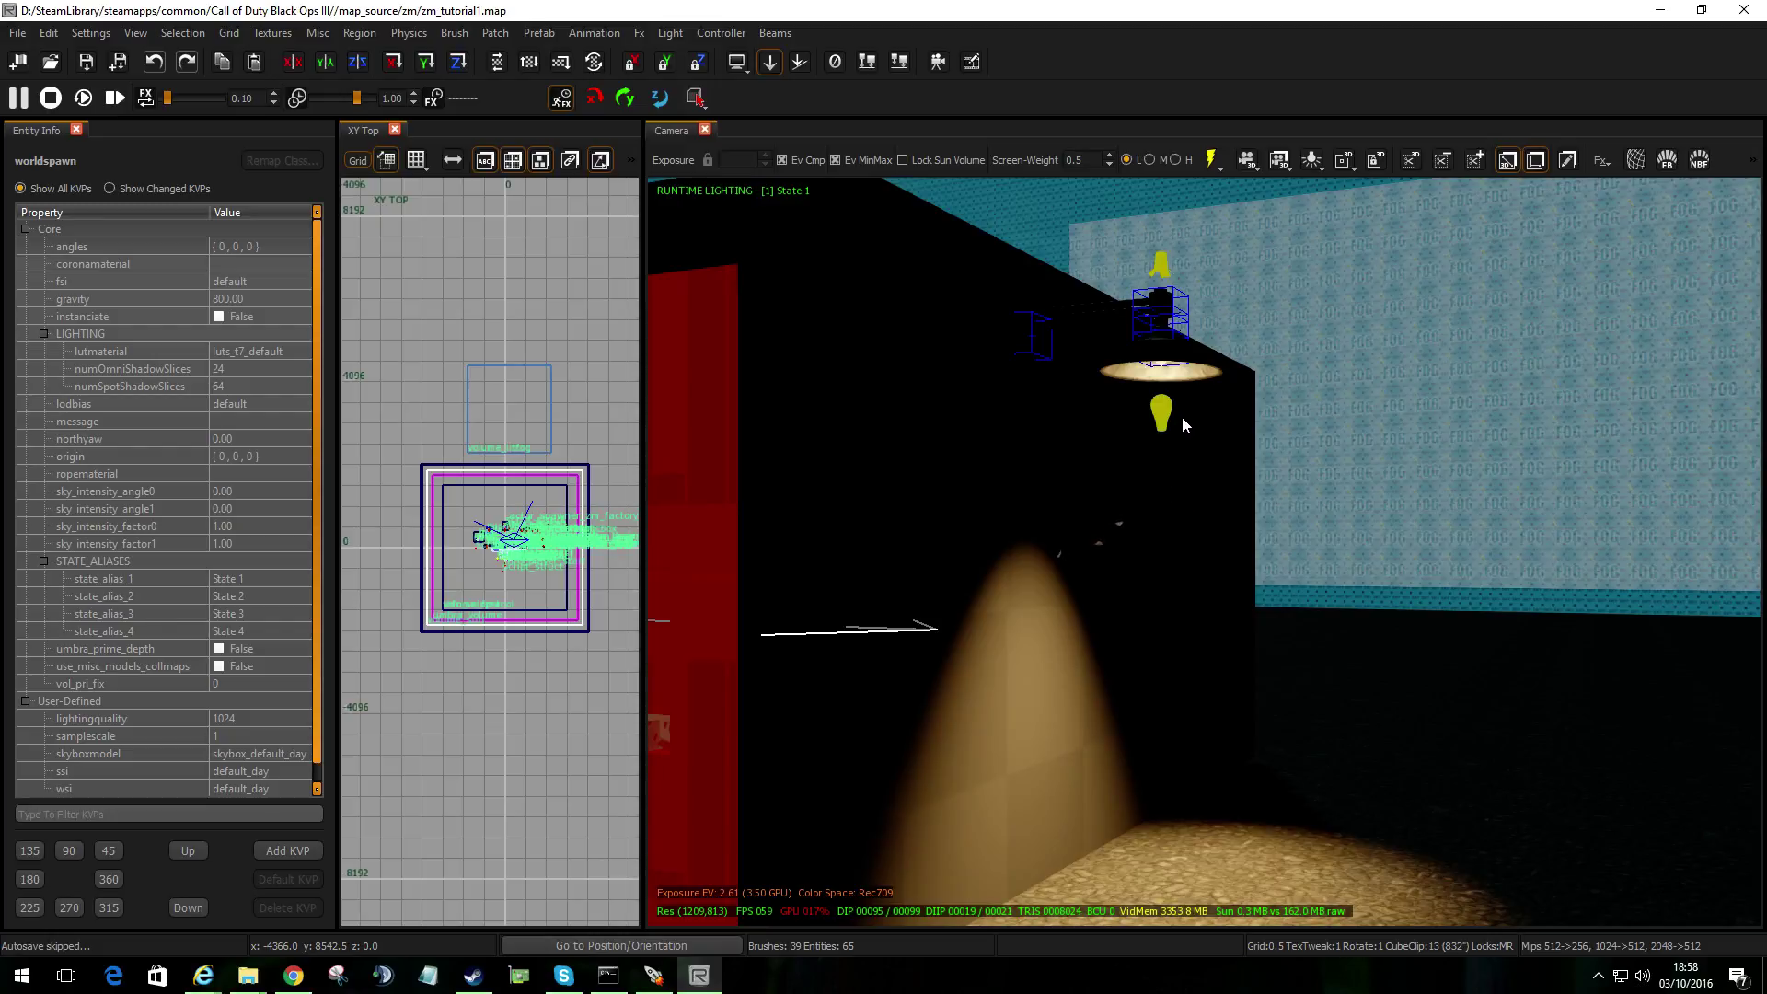
key("g")
key("f")
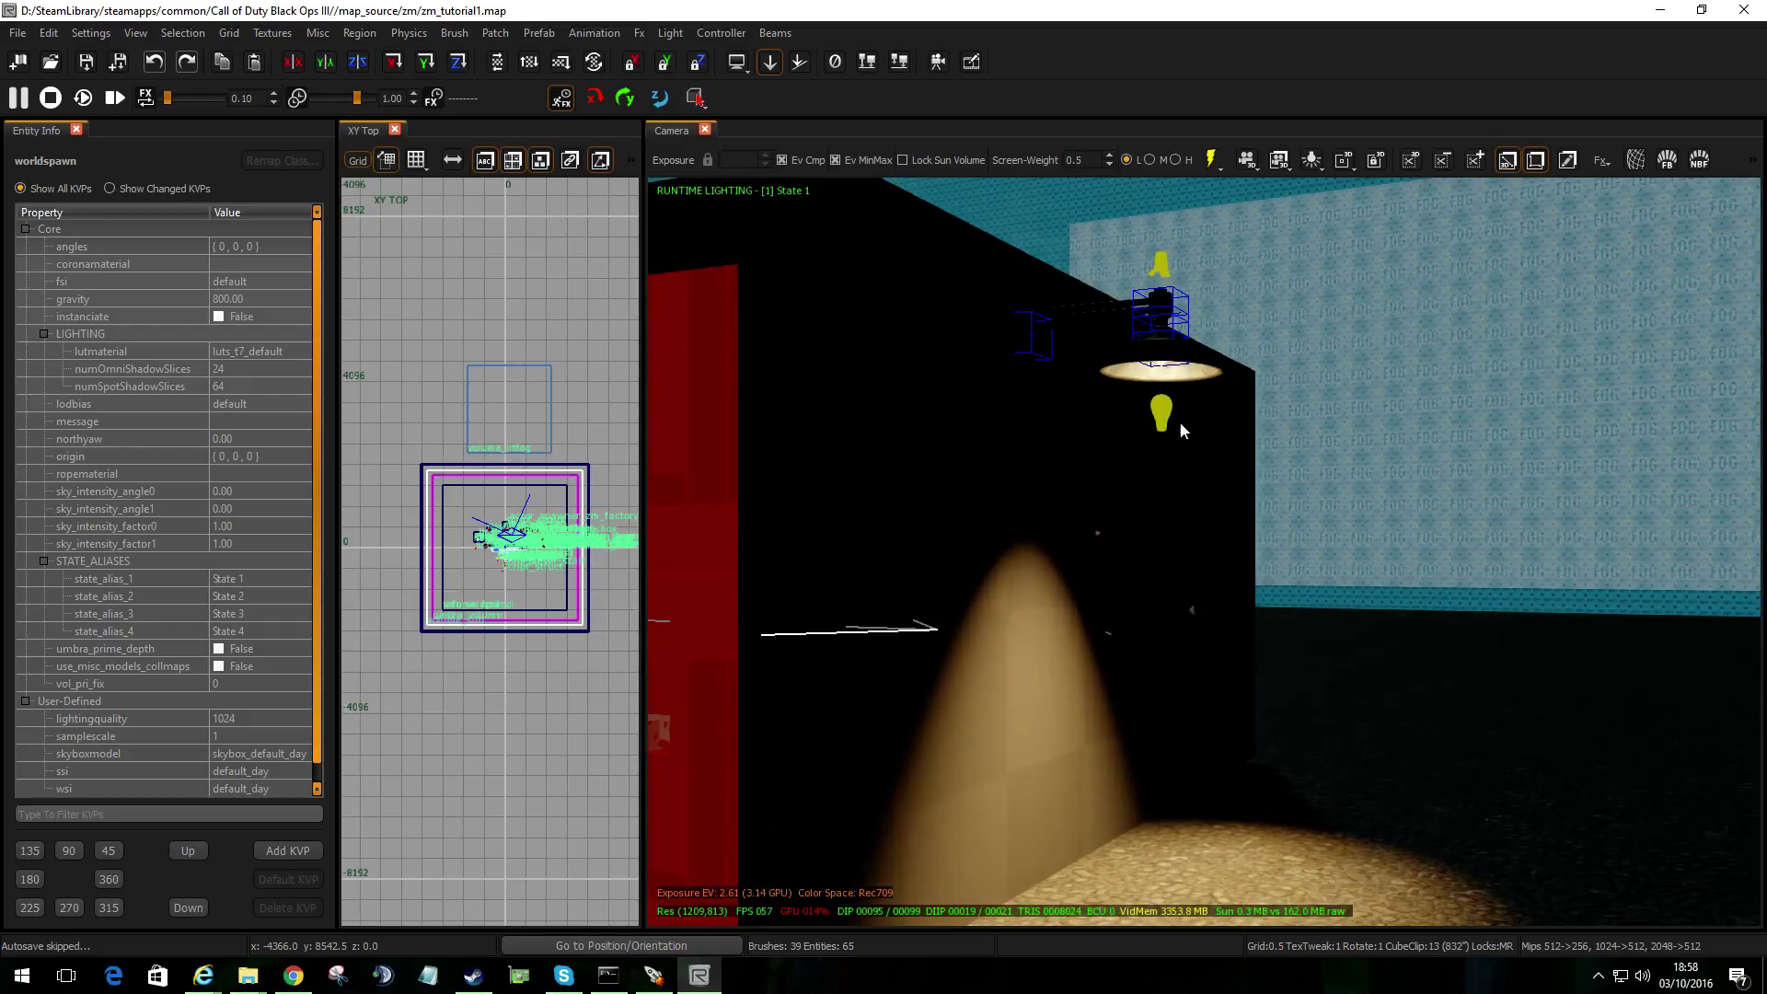
left_click(1148, 347)
right_click(1150, 345)
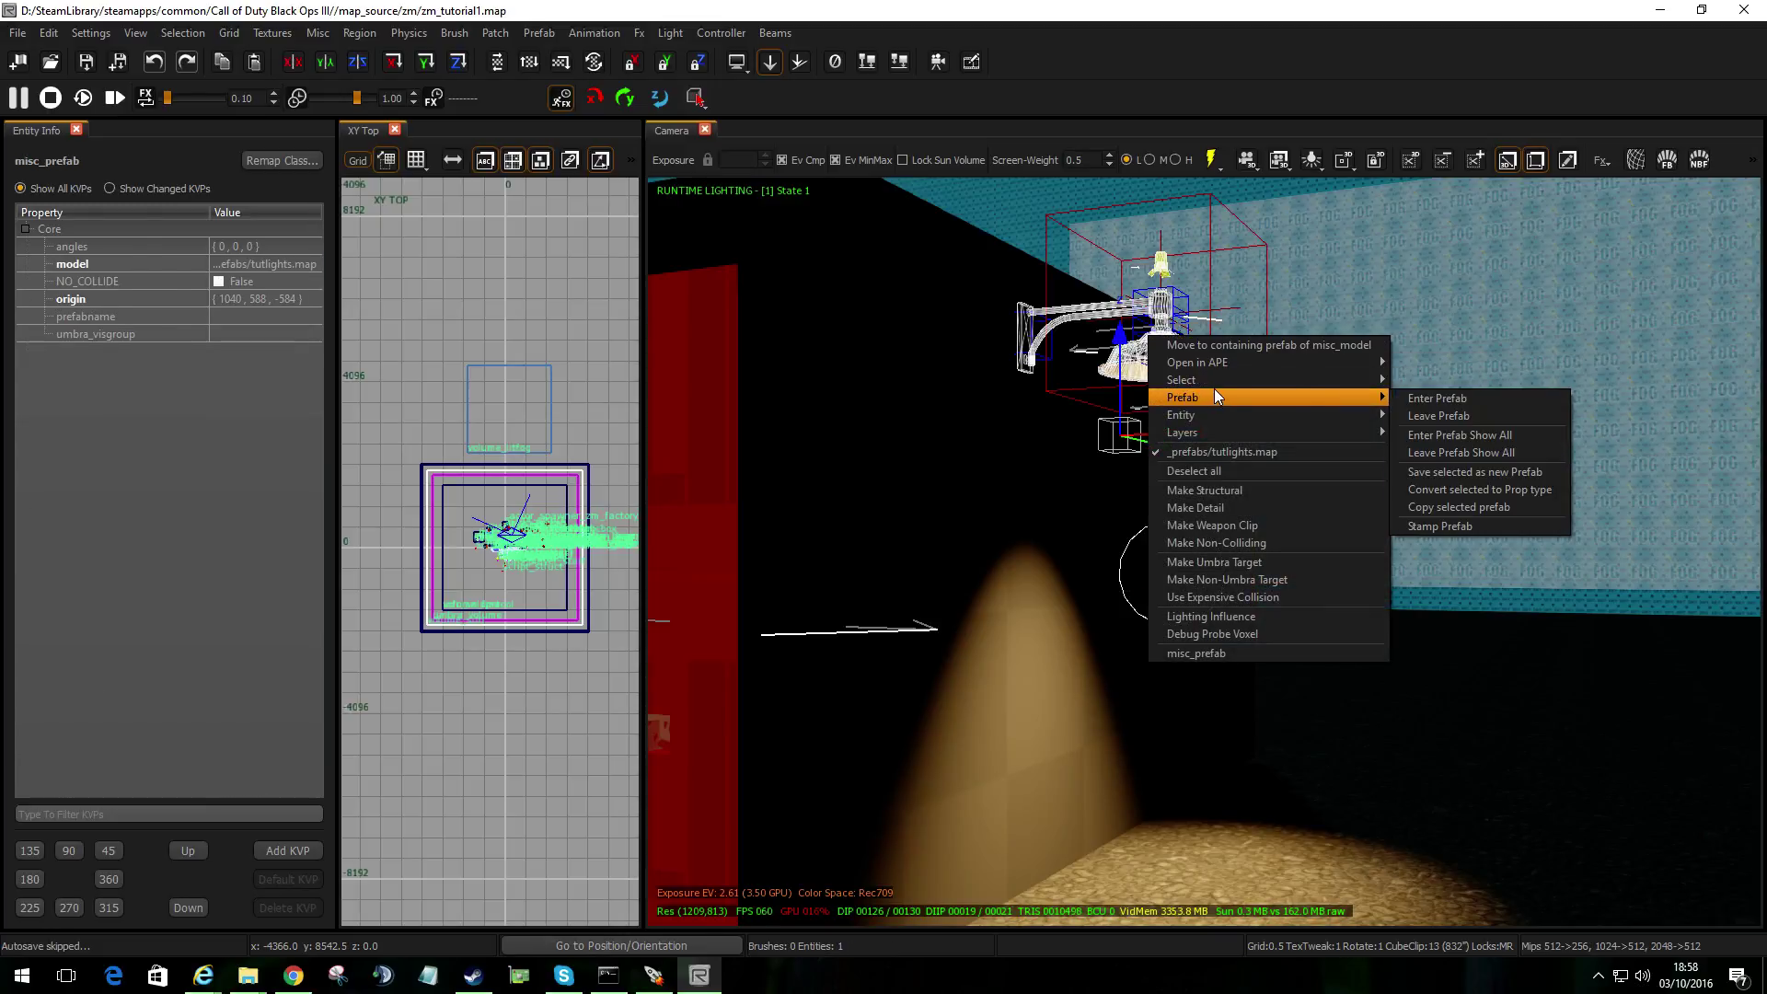
mouse_move(1224, 397)
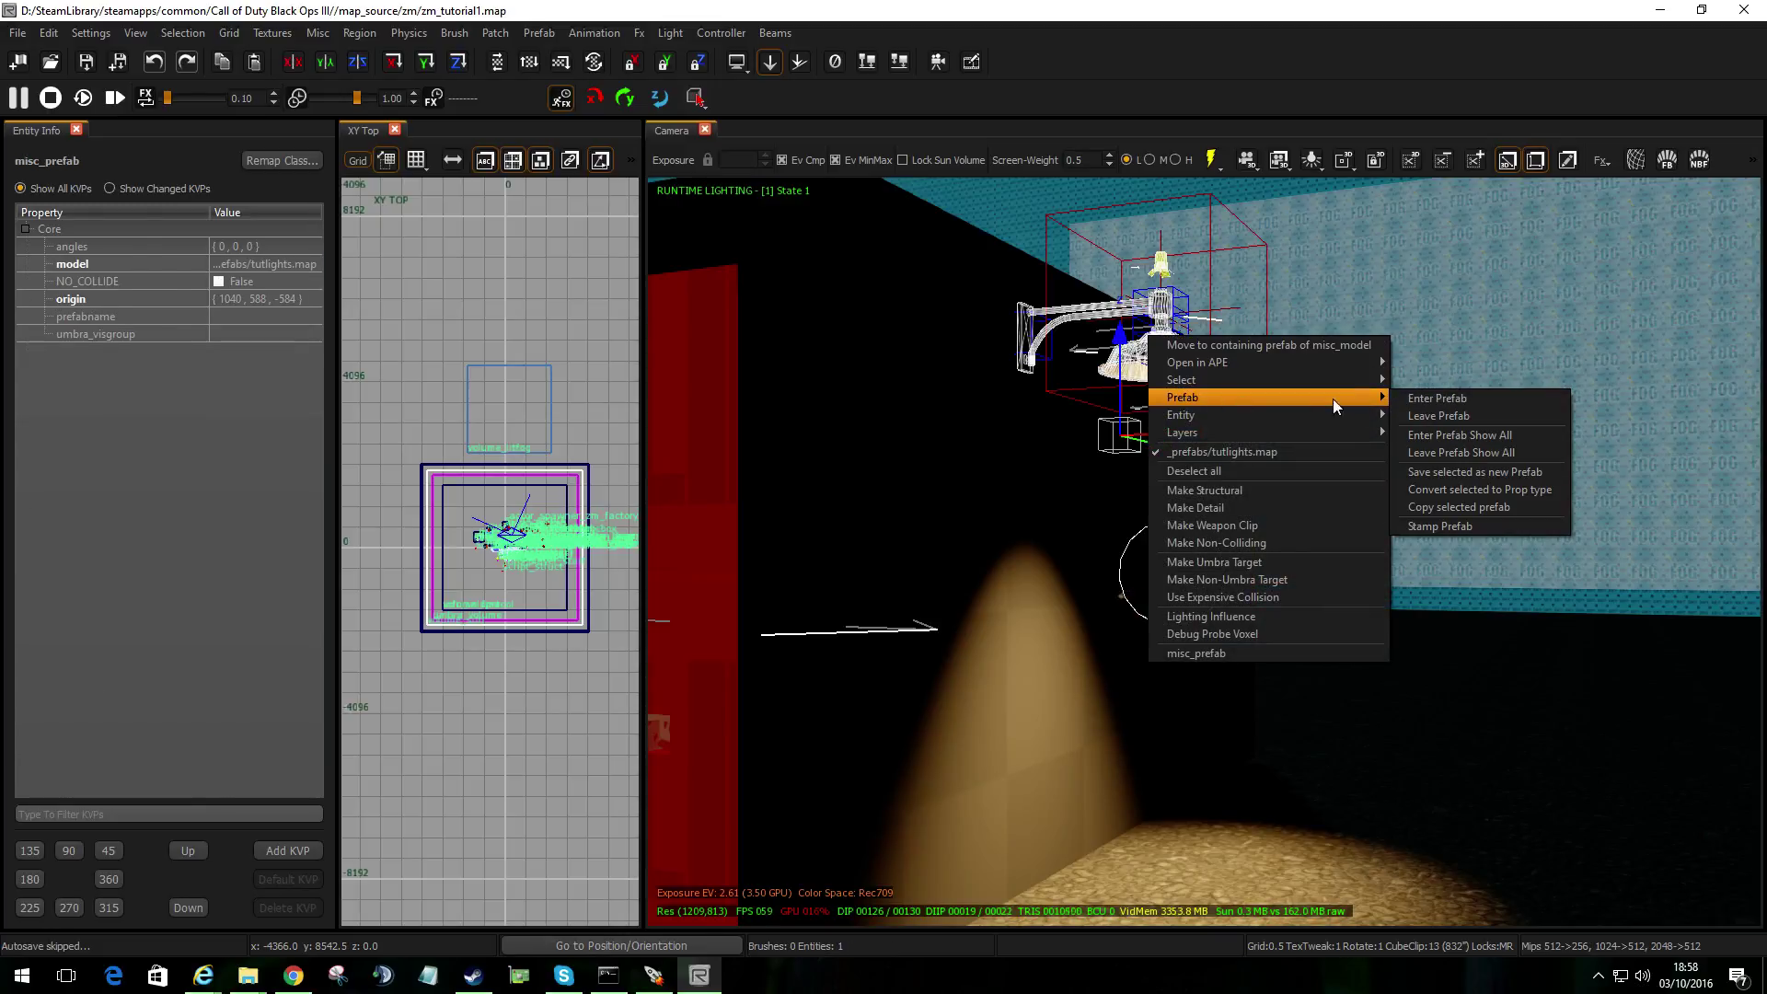
left_click(1444, 397)
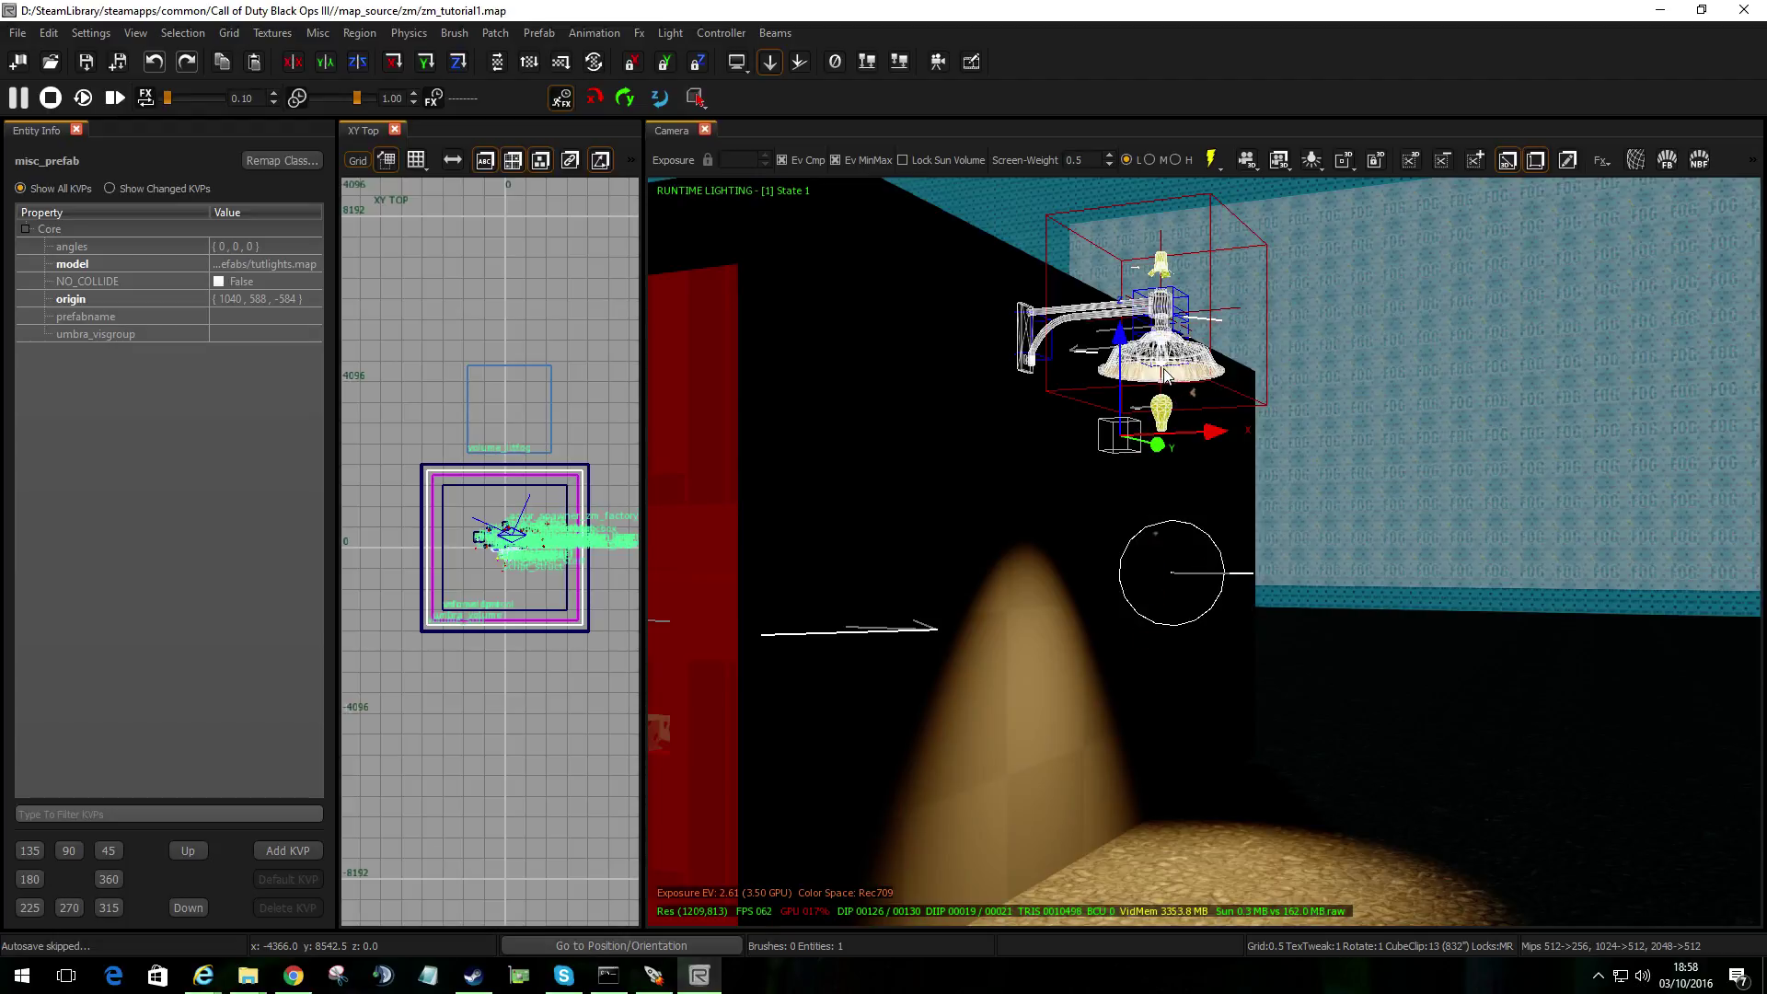
right_click(1137, 350)
mouse_move(1290, 394)
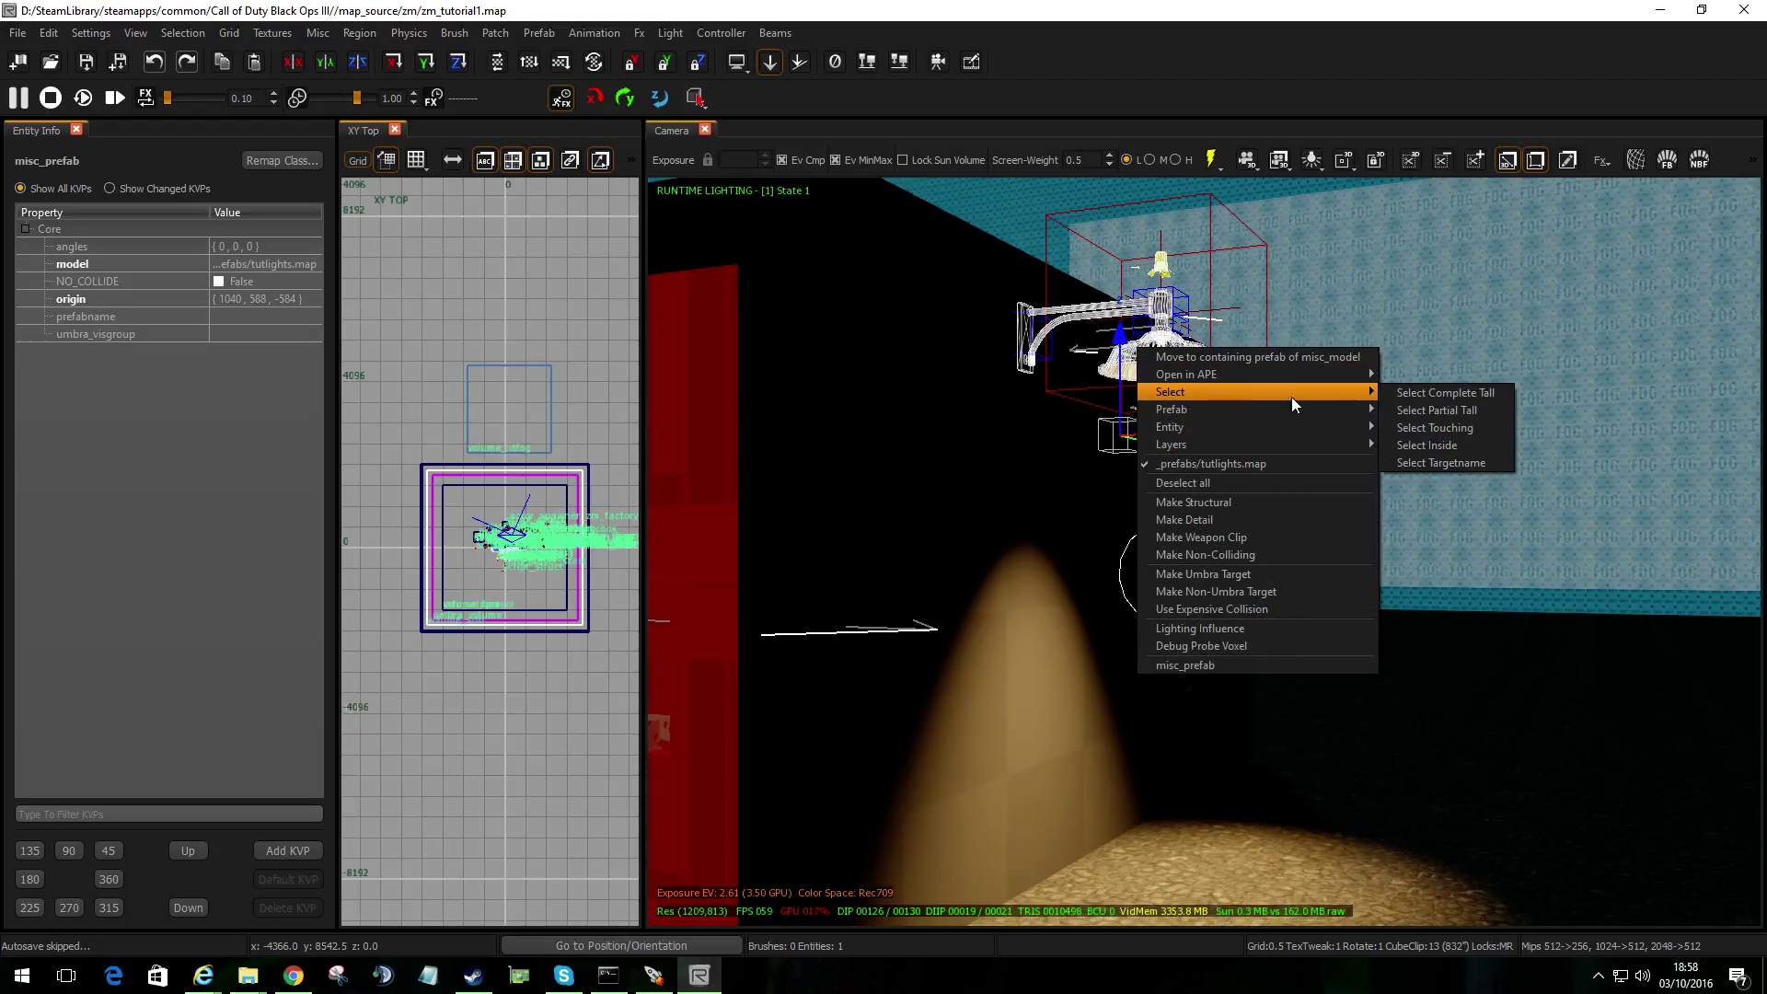
left_click(1406, 394)
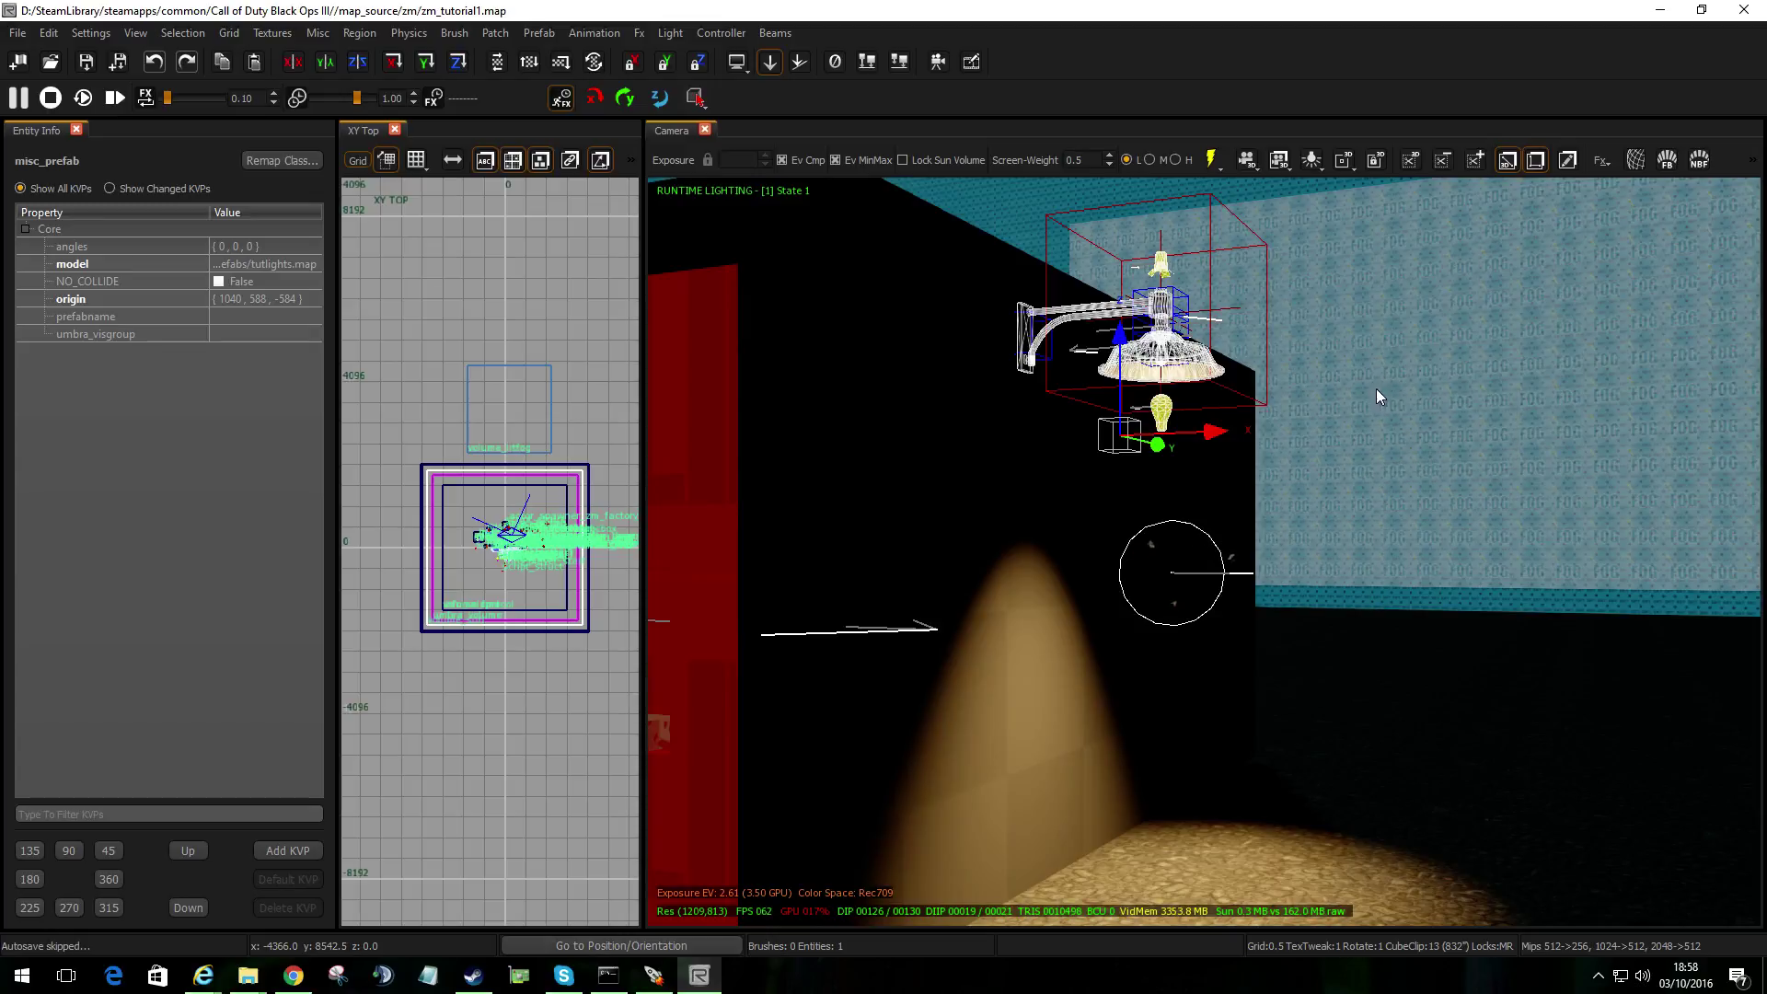
right_click(1150, 354)
mouse_move(1290, 411)
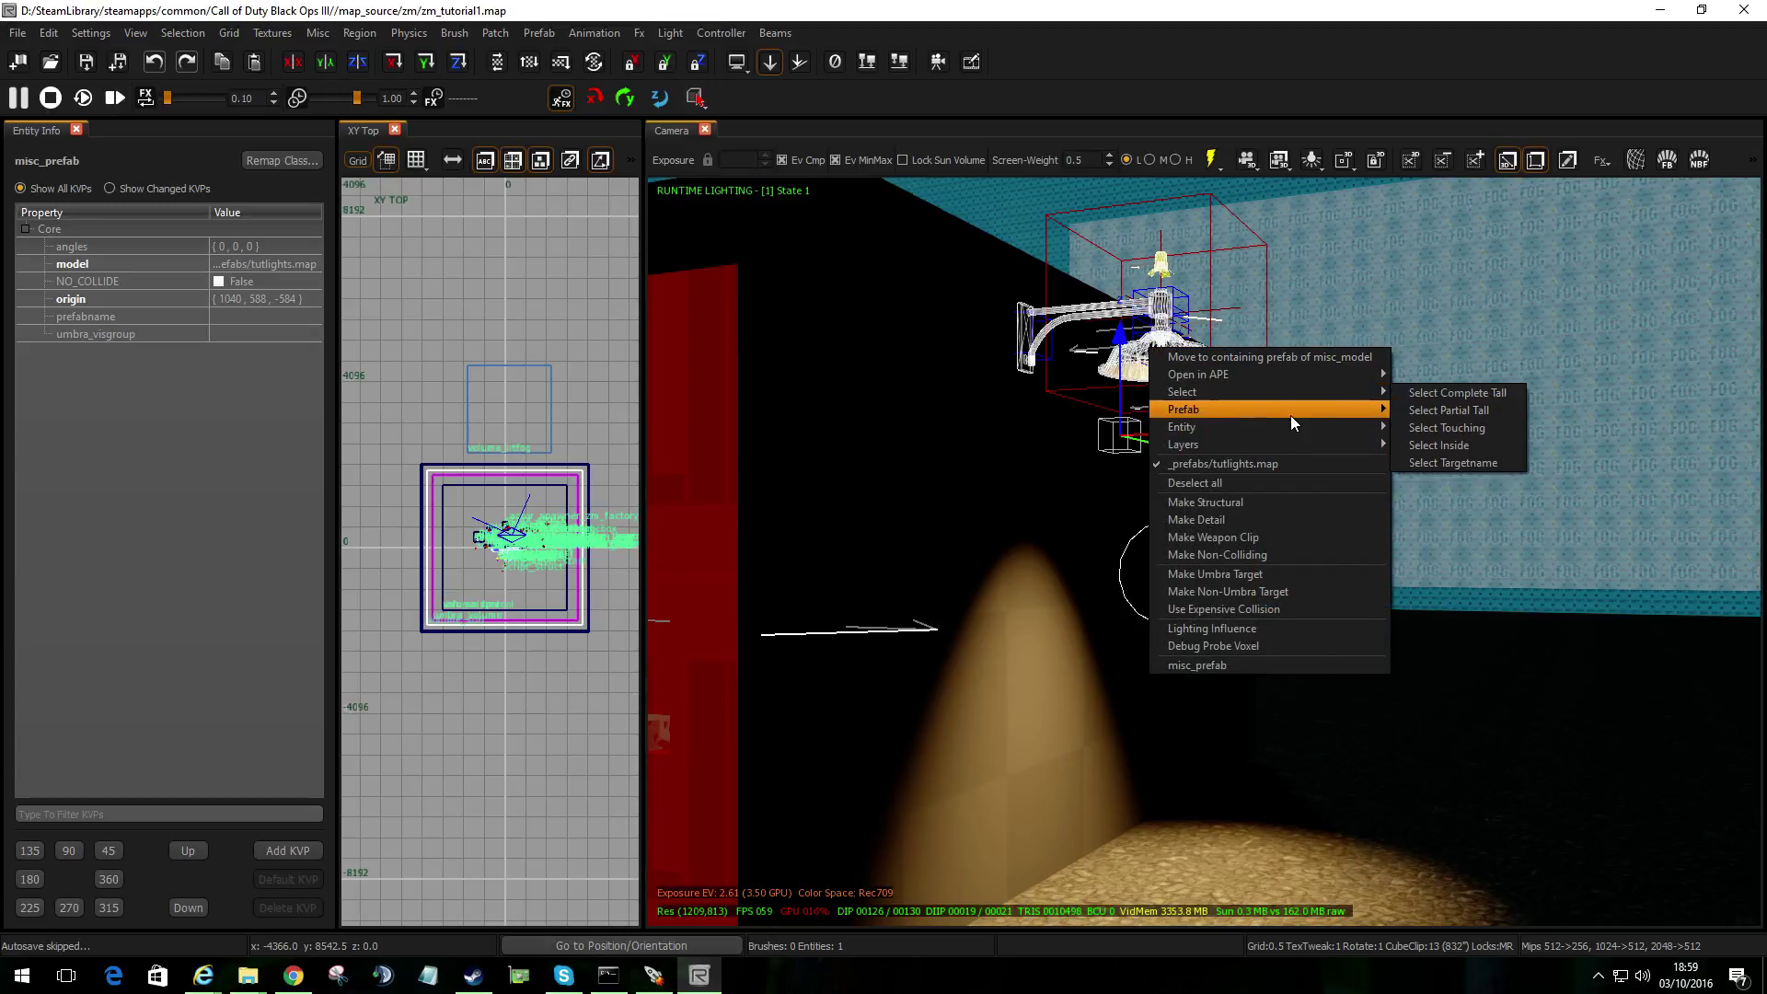
left_click(1417, 410)
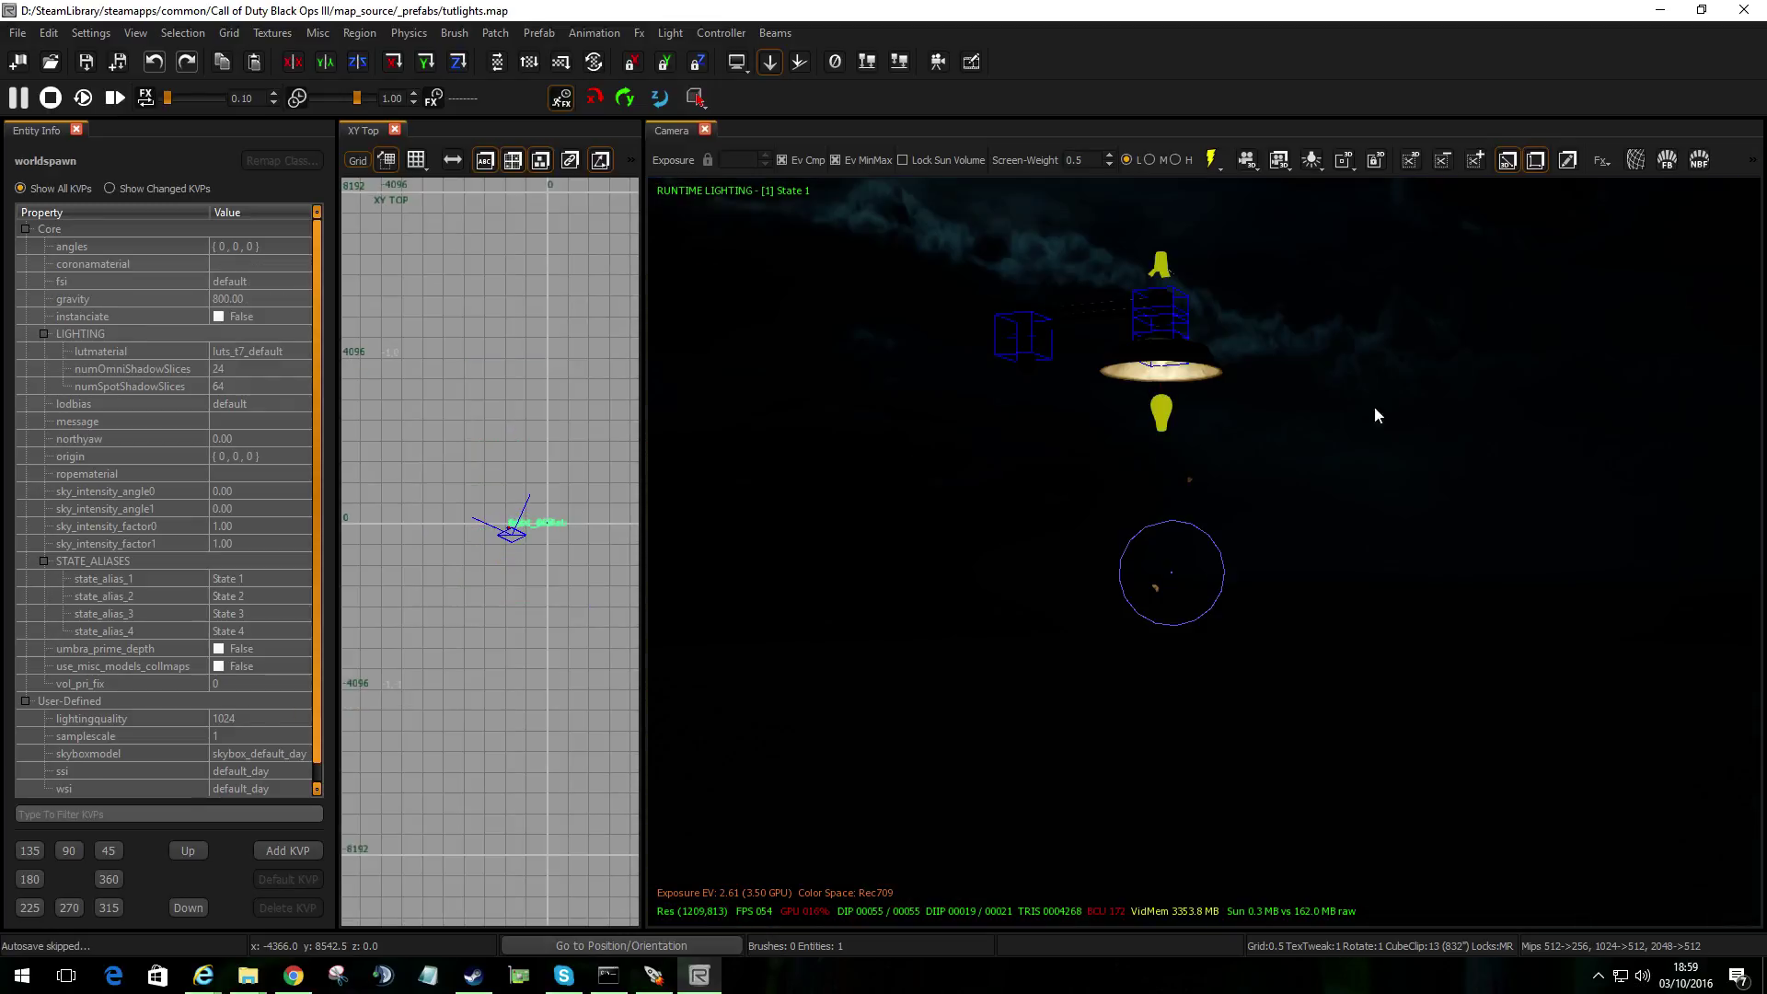
Step: Select the spotlight above the lamp model and examine its cone and shaping handles
left_click(1161, 415)
key("w")
right_click_drag(1173, 449, 1206, 328)
key("s")
key("Escape")
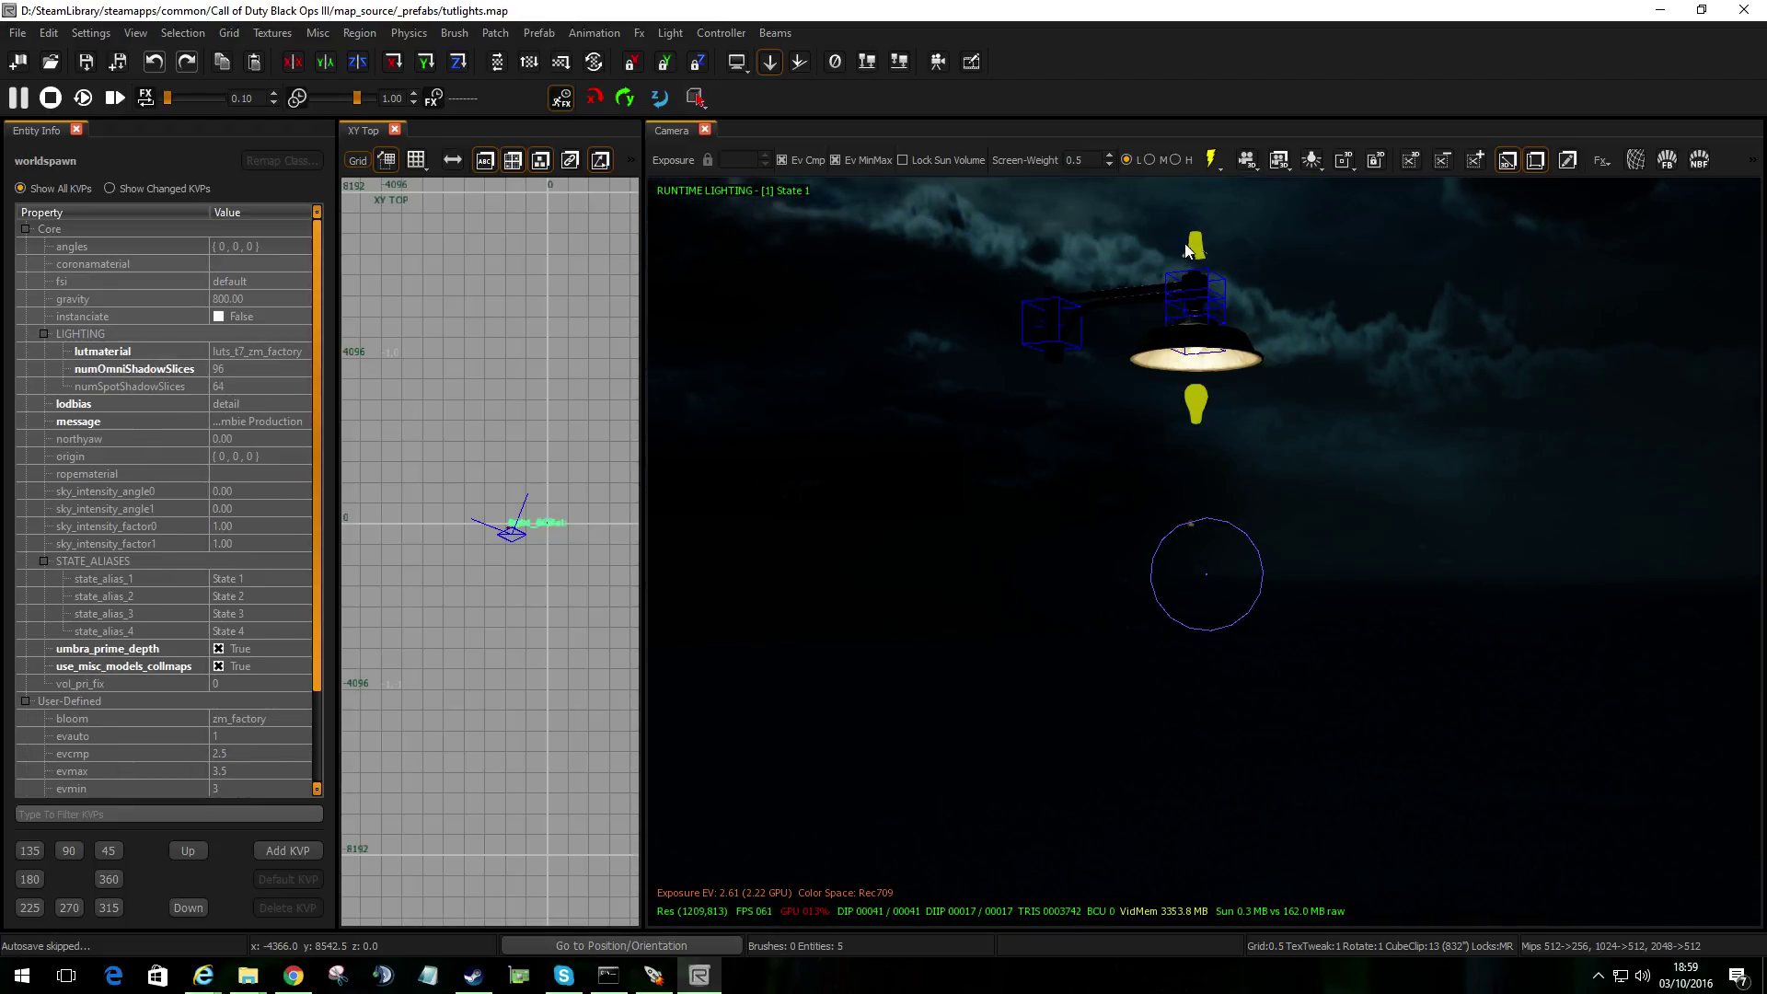
left_click(1196, 245, "shift")
right_click_drag(1247, 473, 1168, 357)
key("s")
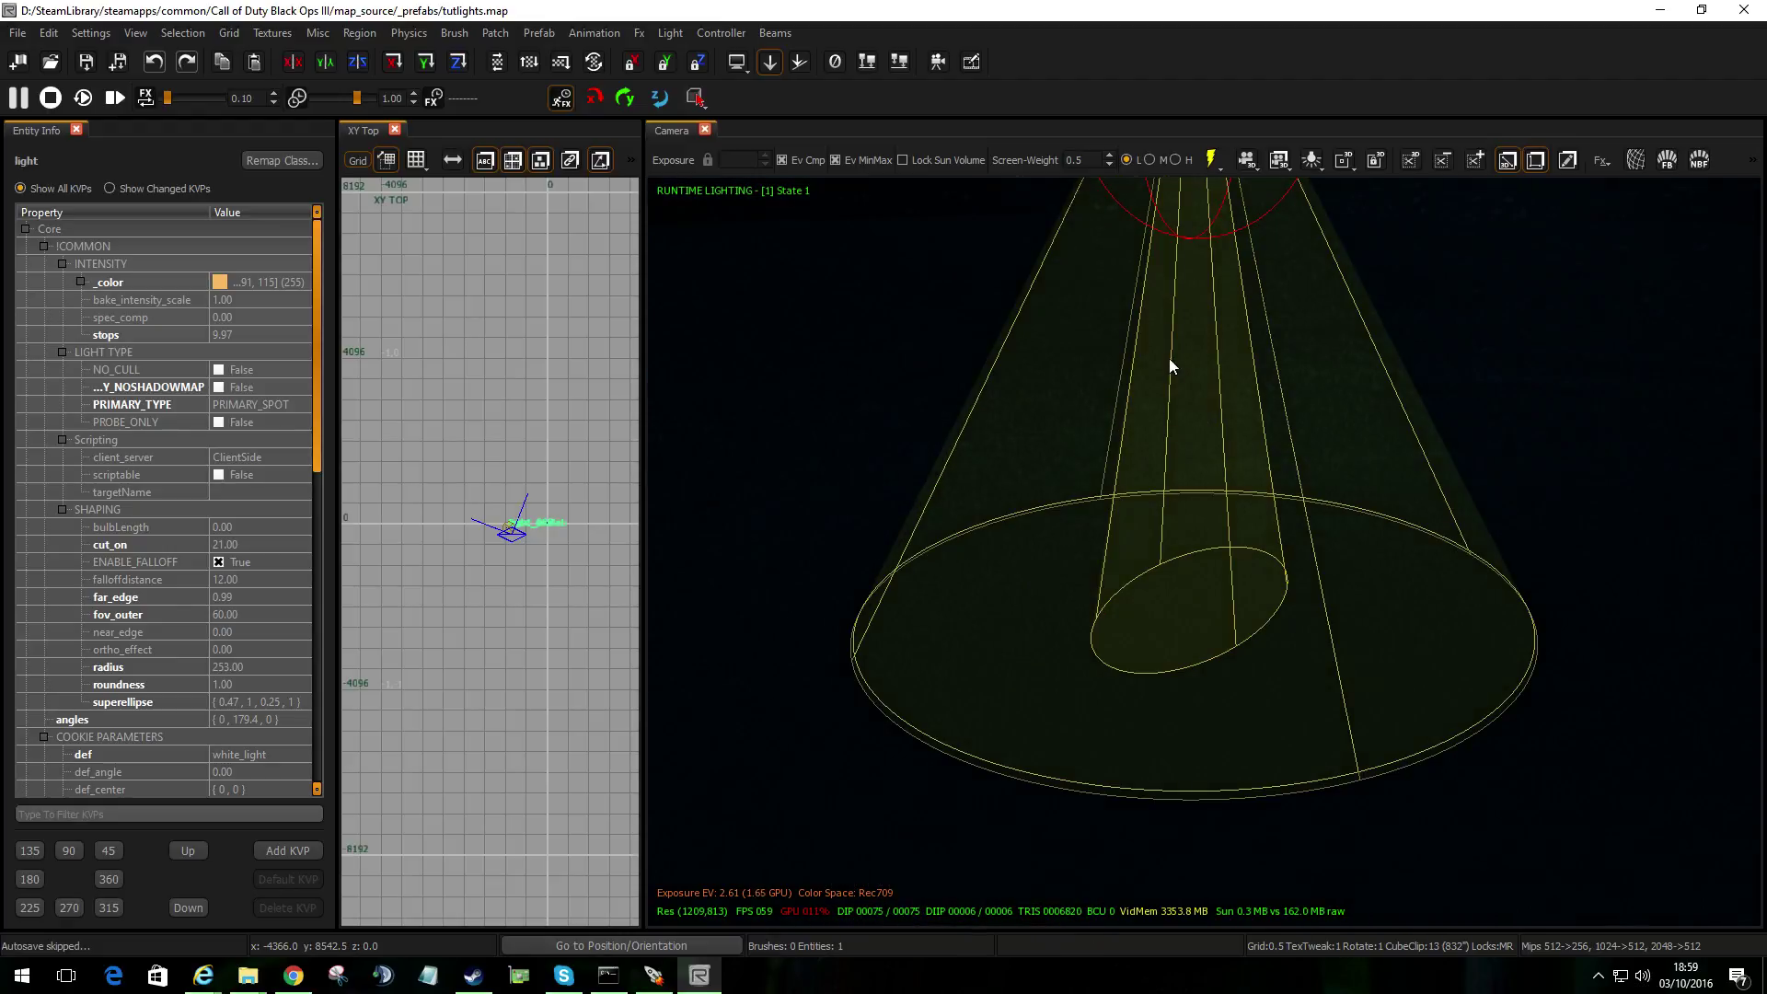
right_click_drag(1161, 475, 1157, 466)
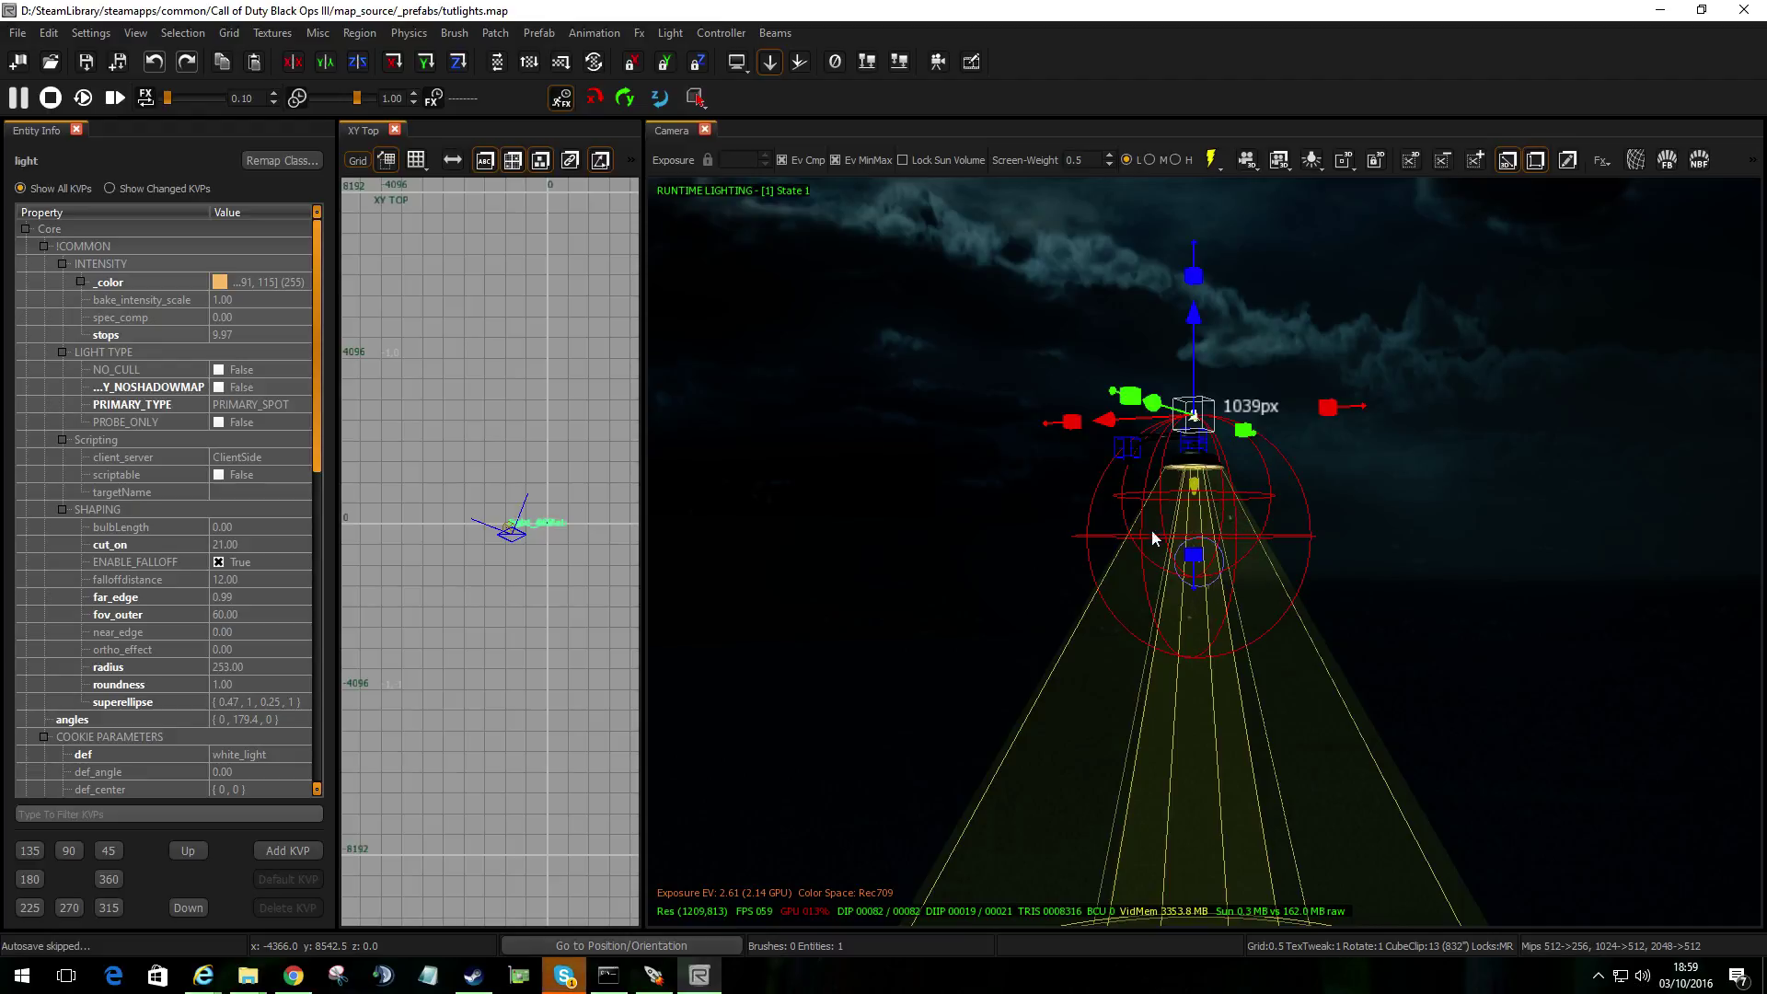
right_click_drag(1151, 528, 1027, 644)
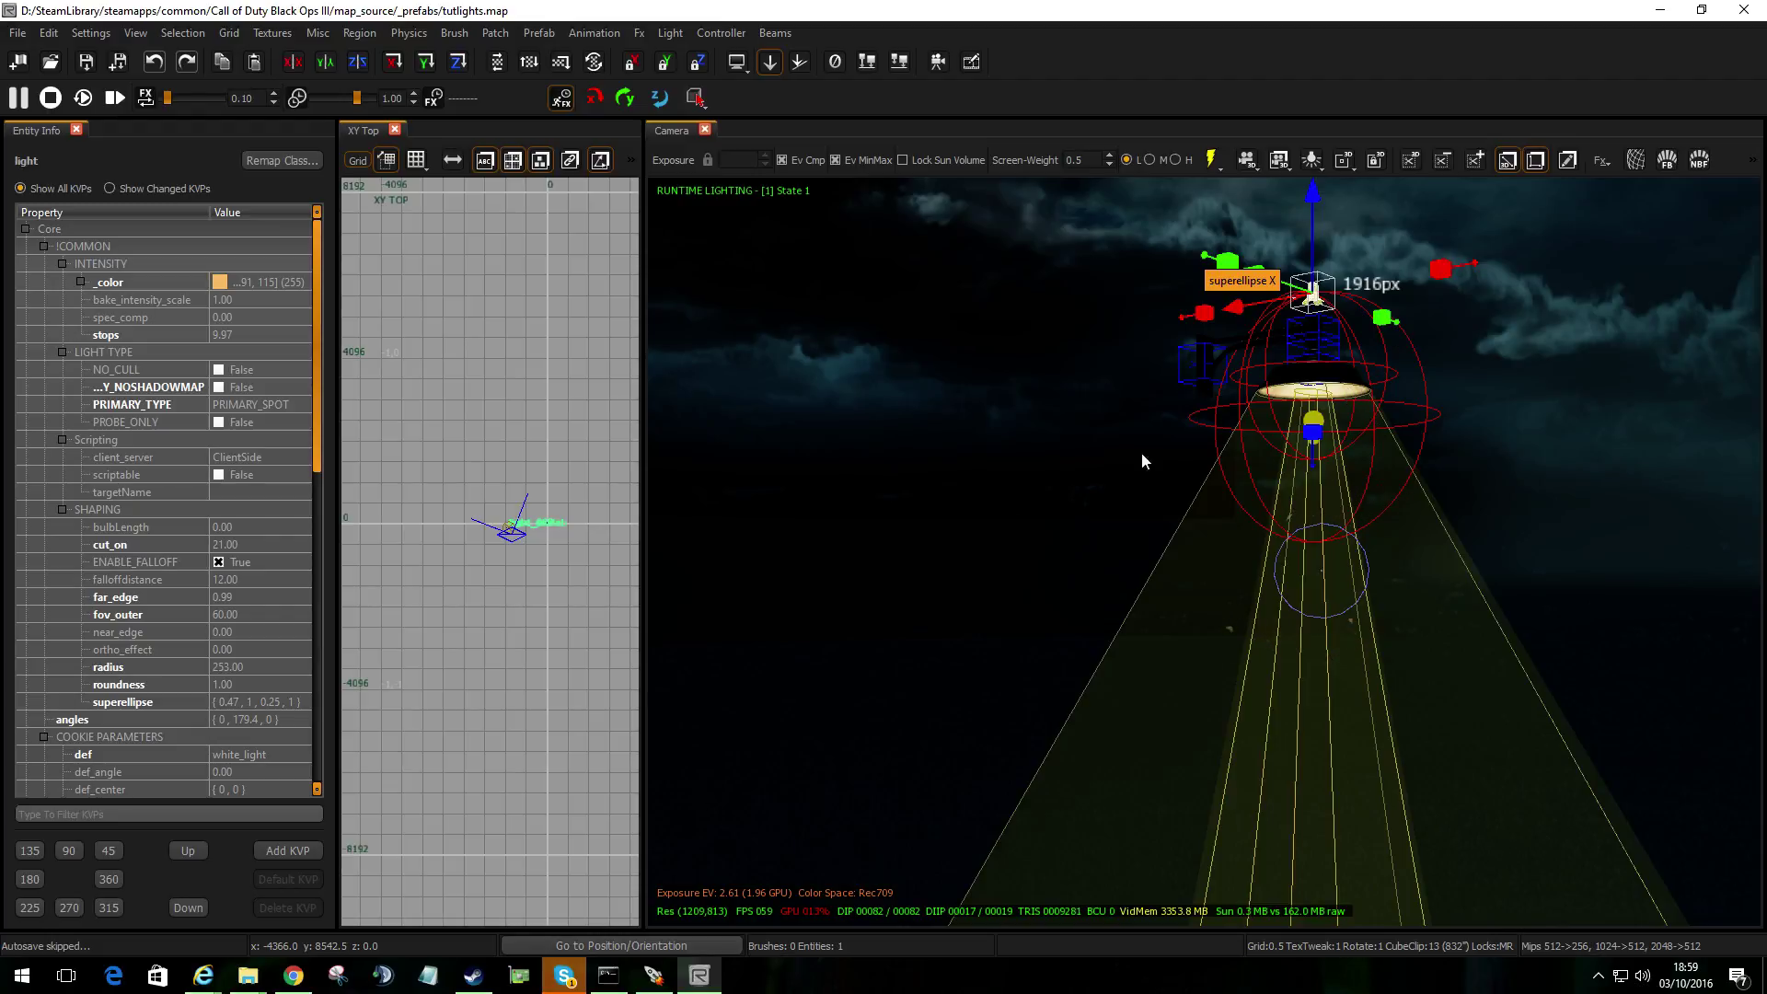
Step: Review the spotlight's shaping, cookie and volumetric properties, and browse the available def cookie assets without choosing one
scroll(567, 466, "down", 1)
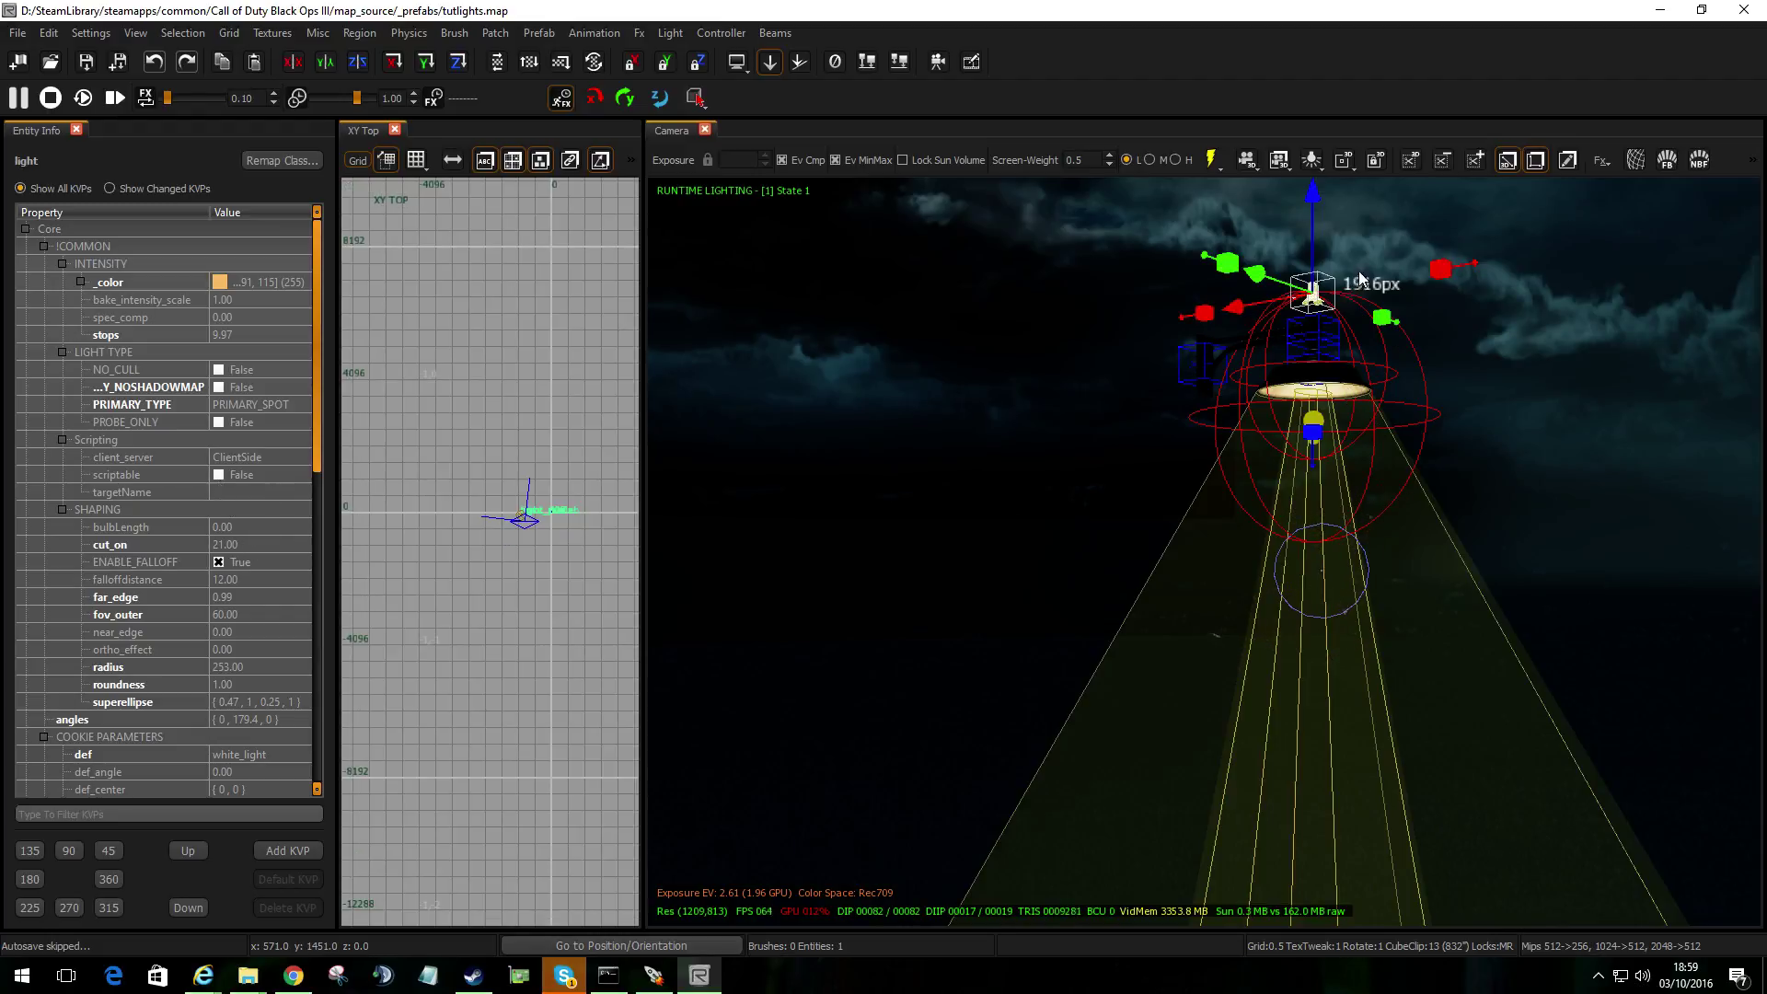
scroll(206, 611, "down", 3)
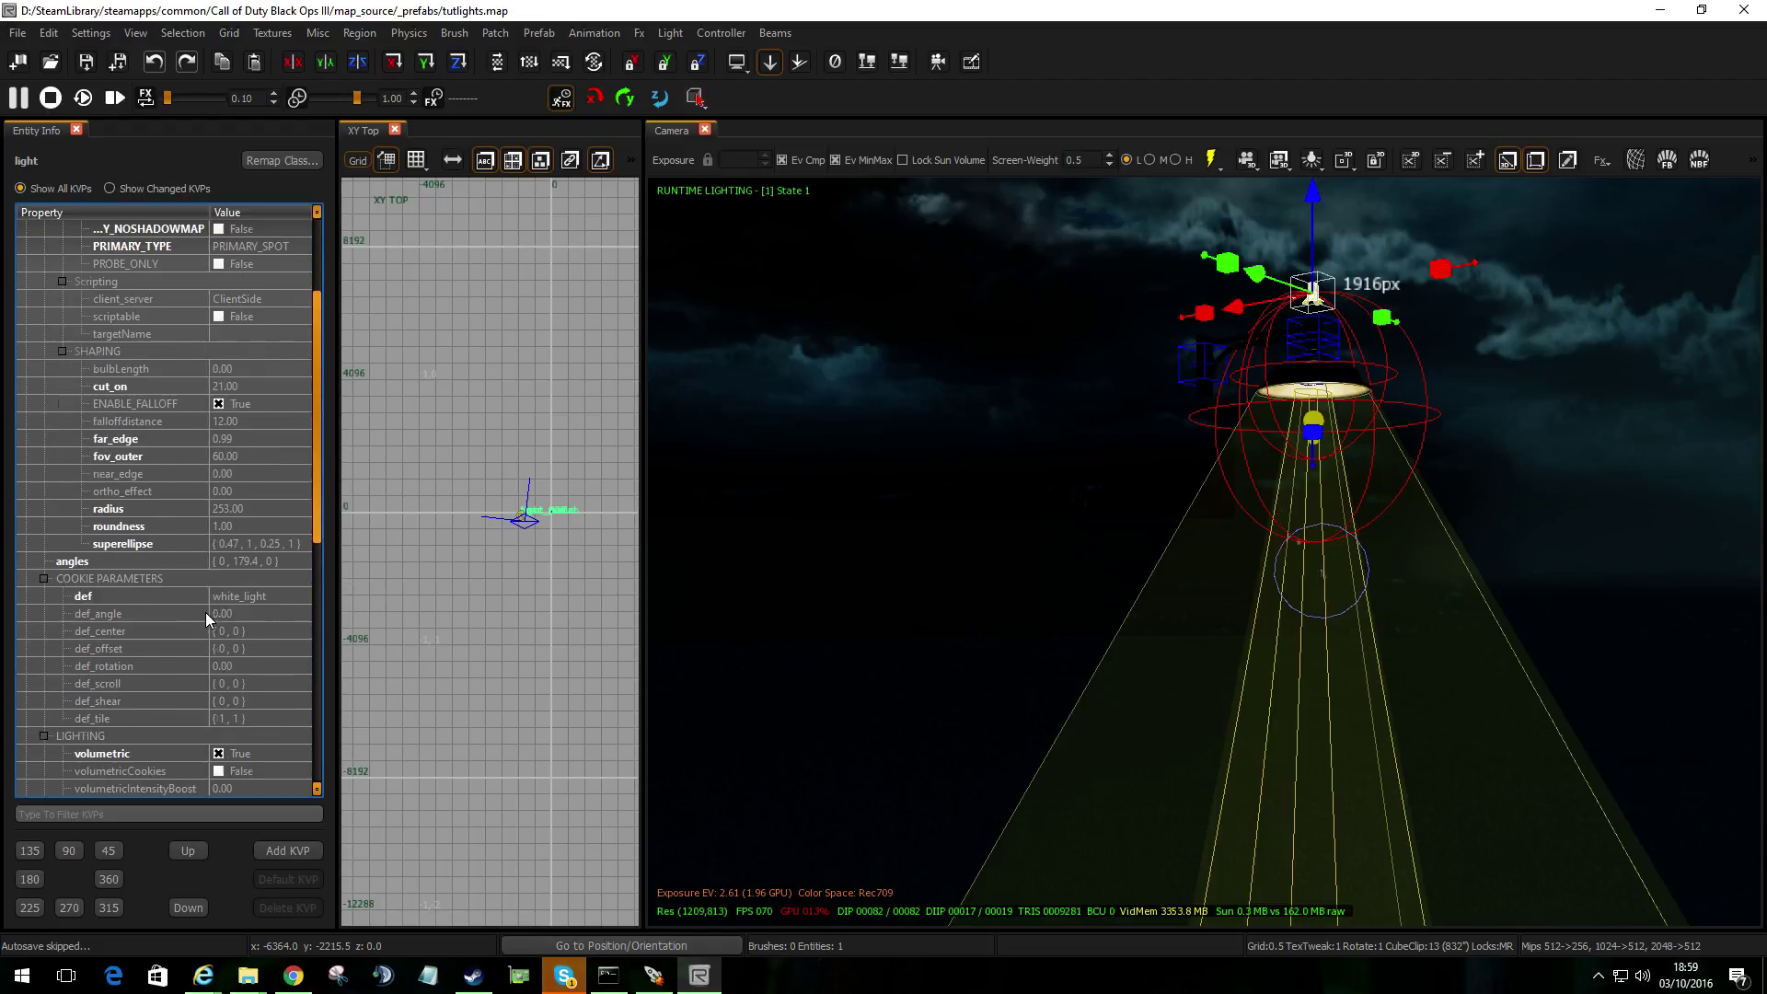
scroll(207, 602, "up", 2)
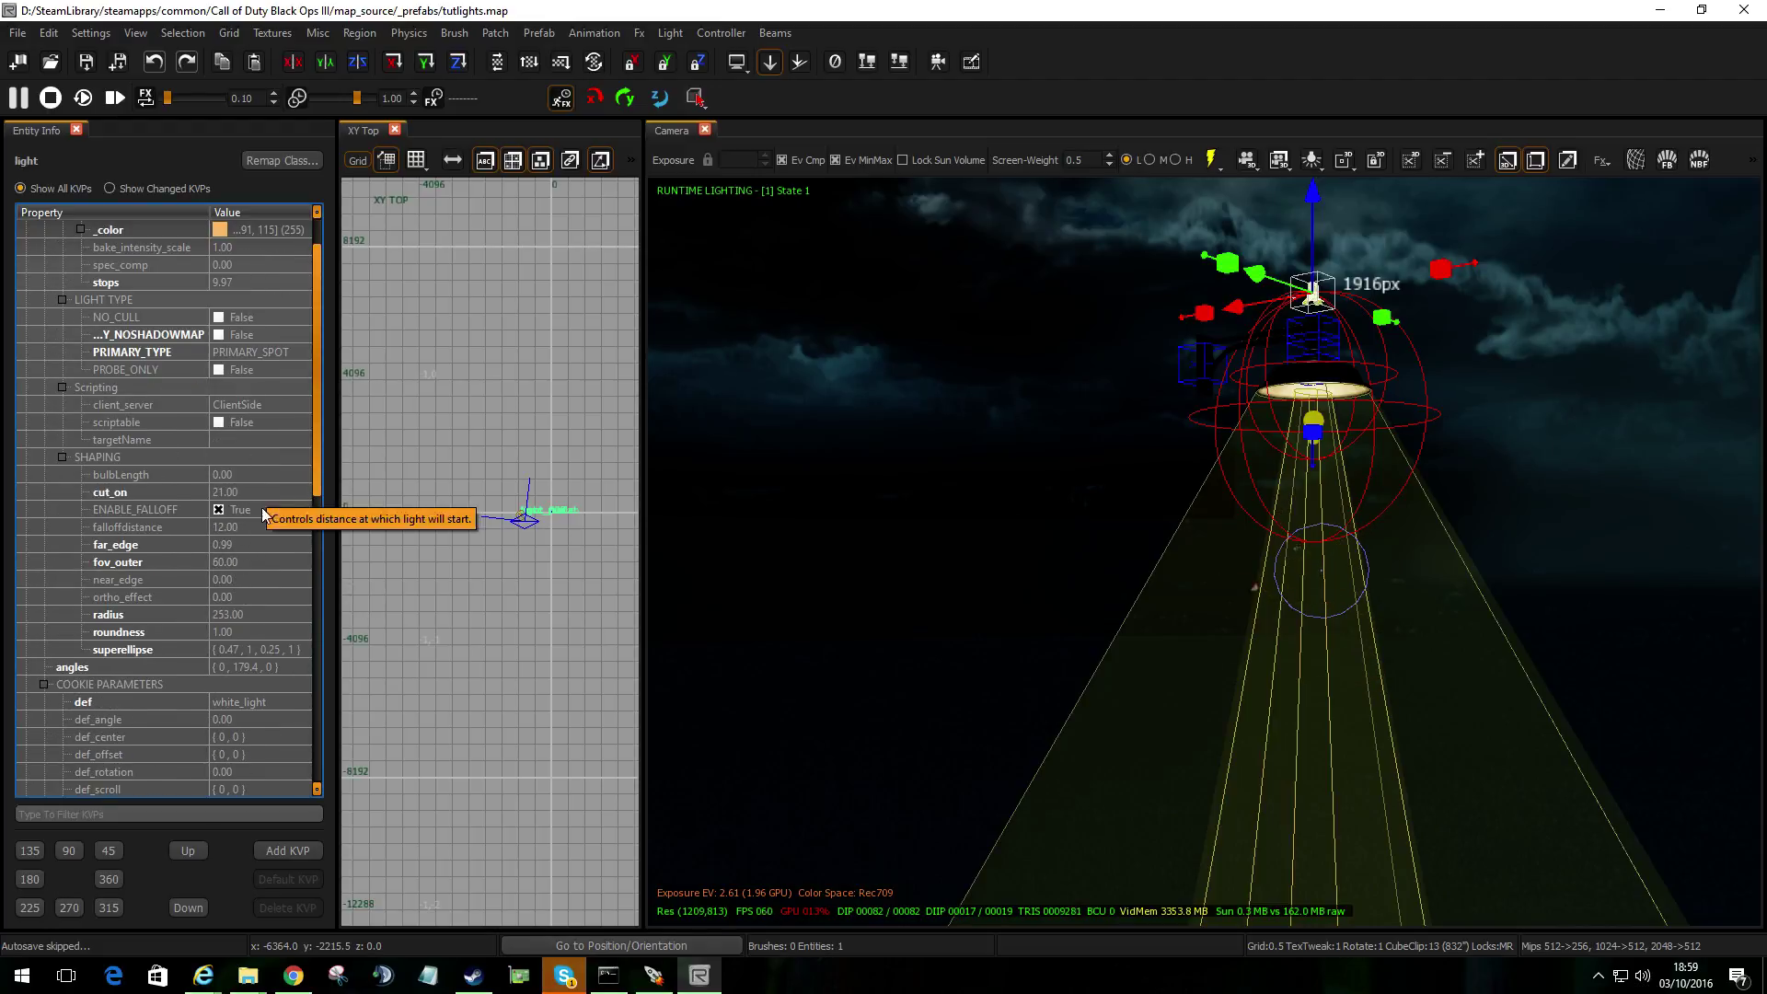
scroll(262, 515, "down", 6)
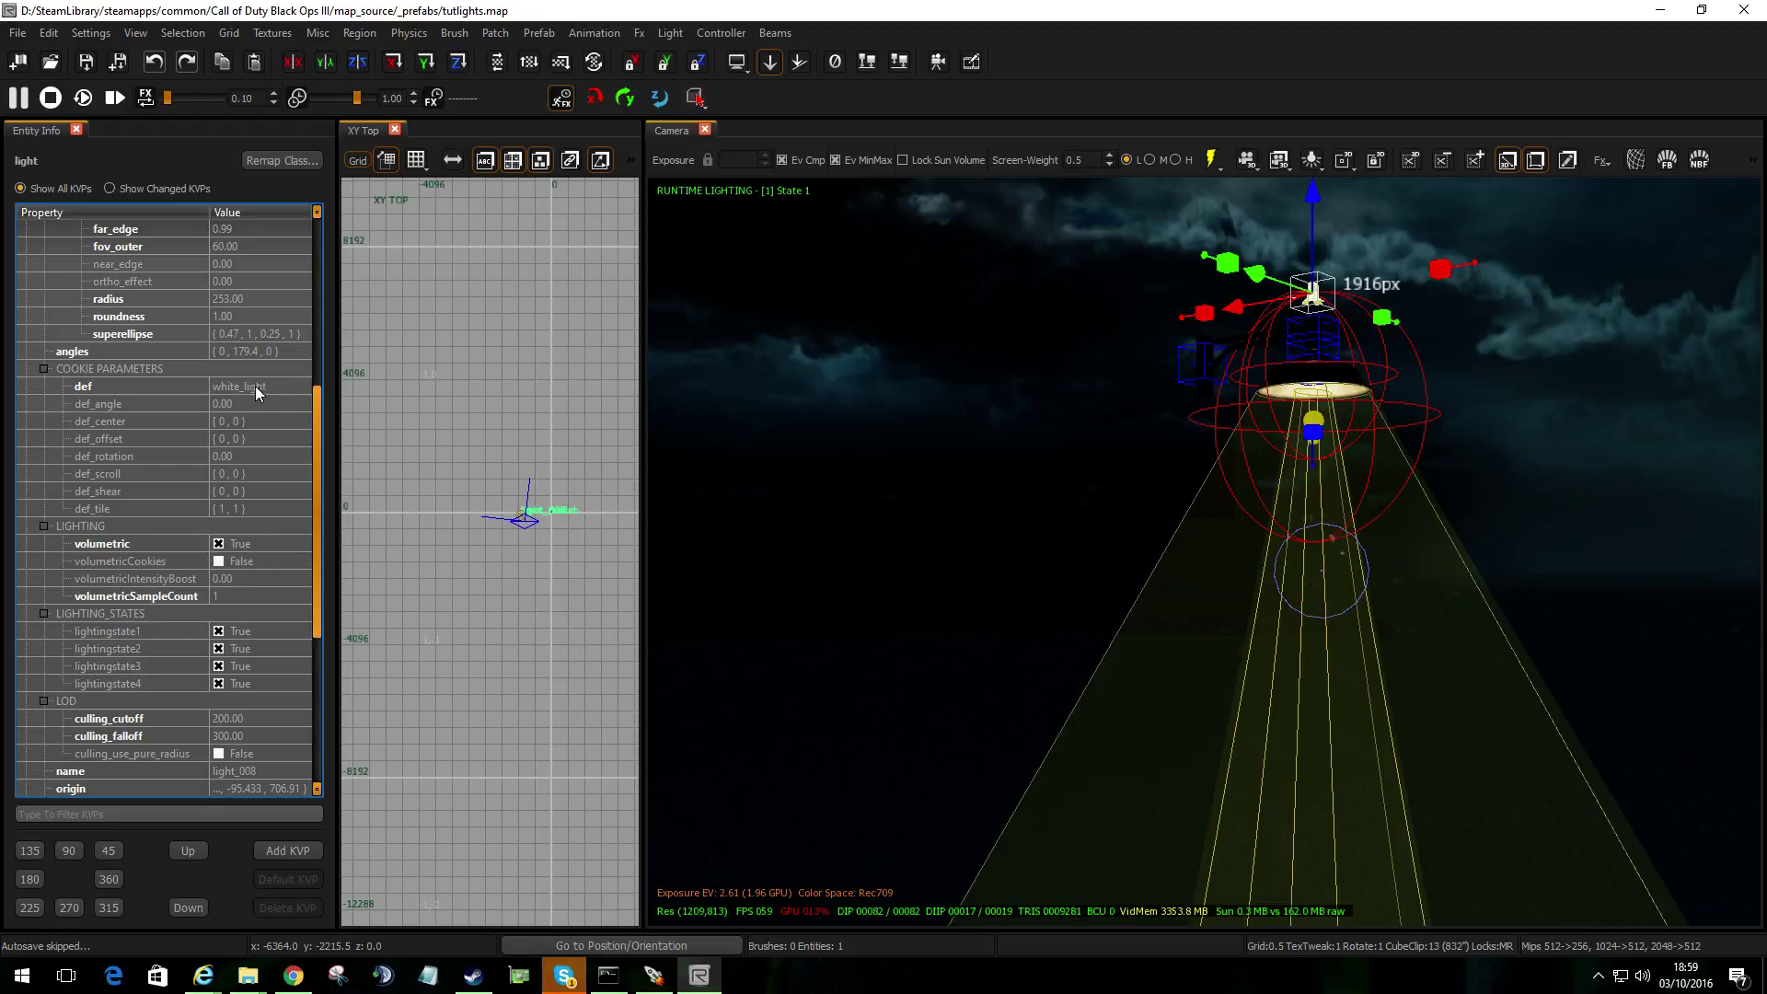
left_click(281, 392)
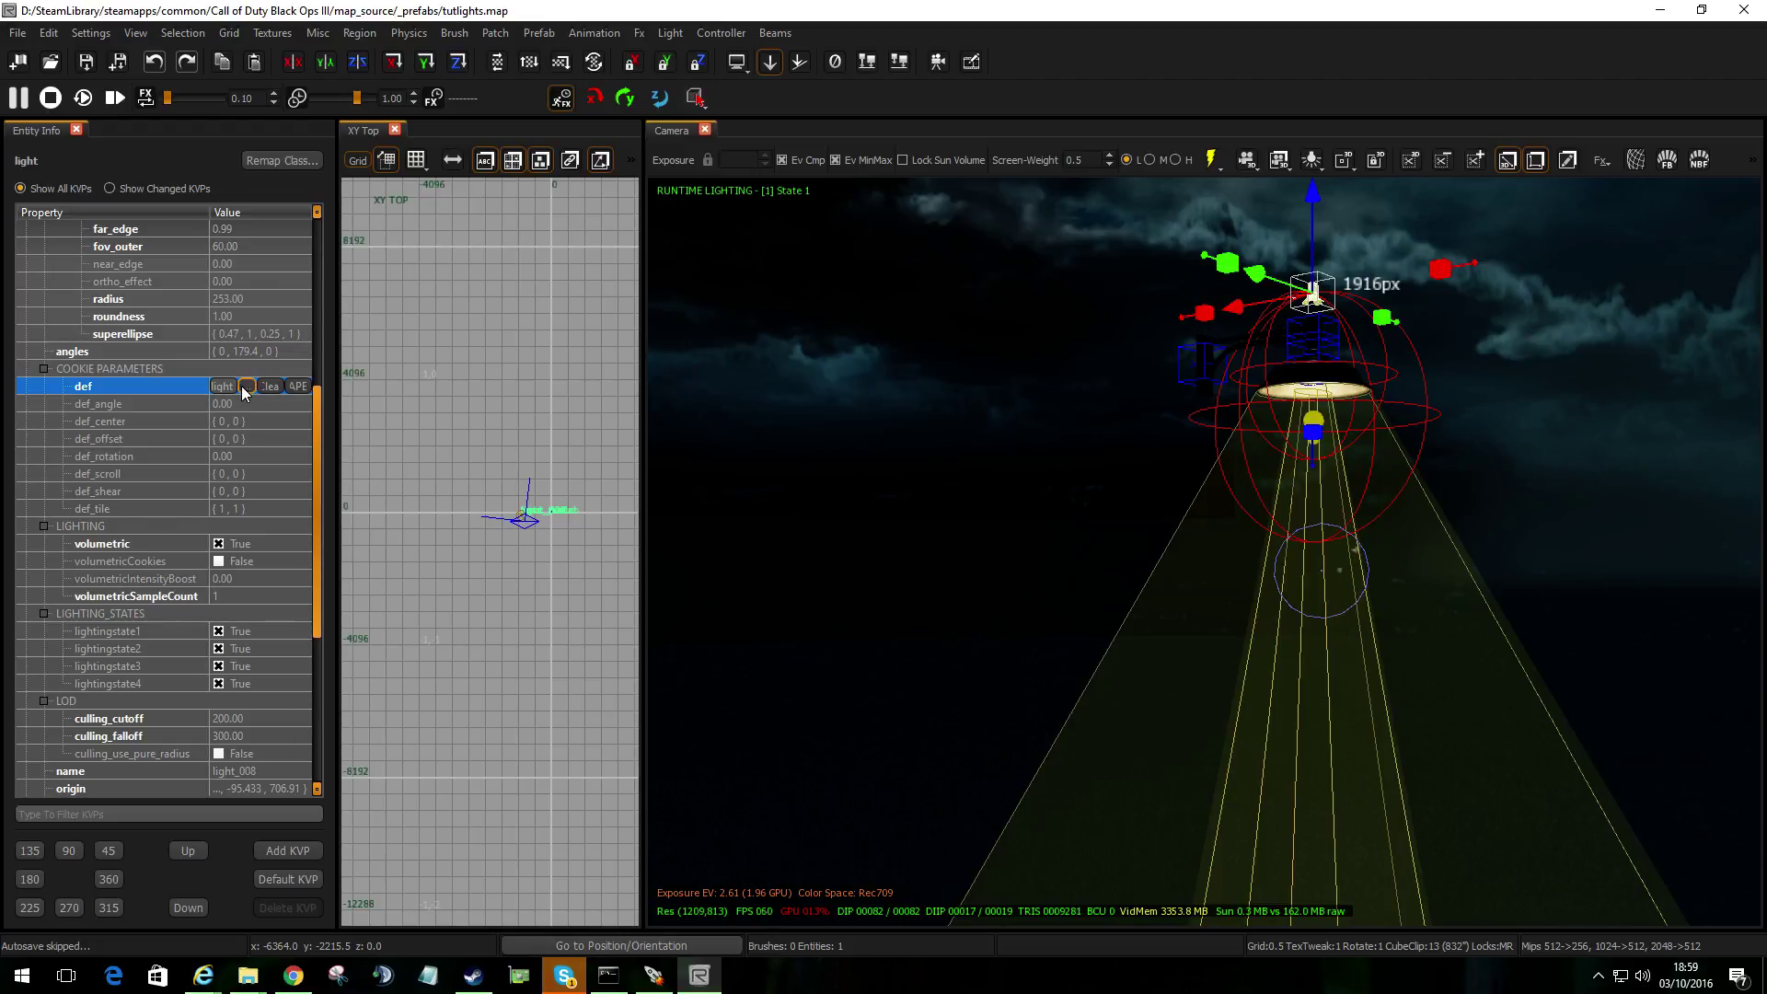
left_click(245, 385)
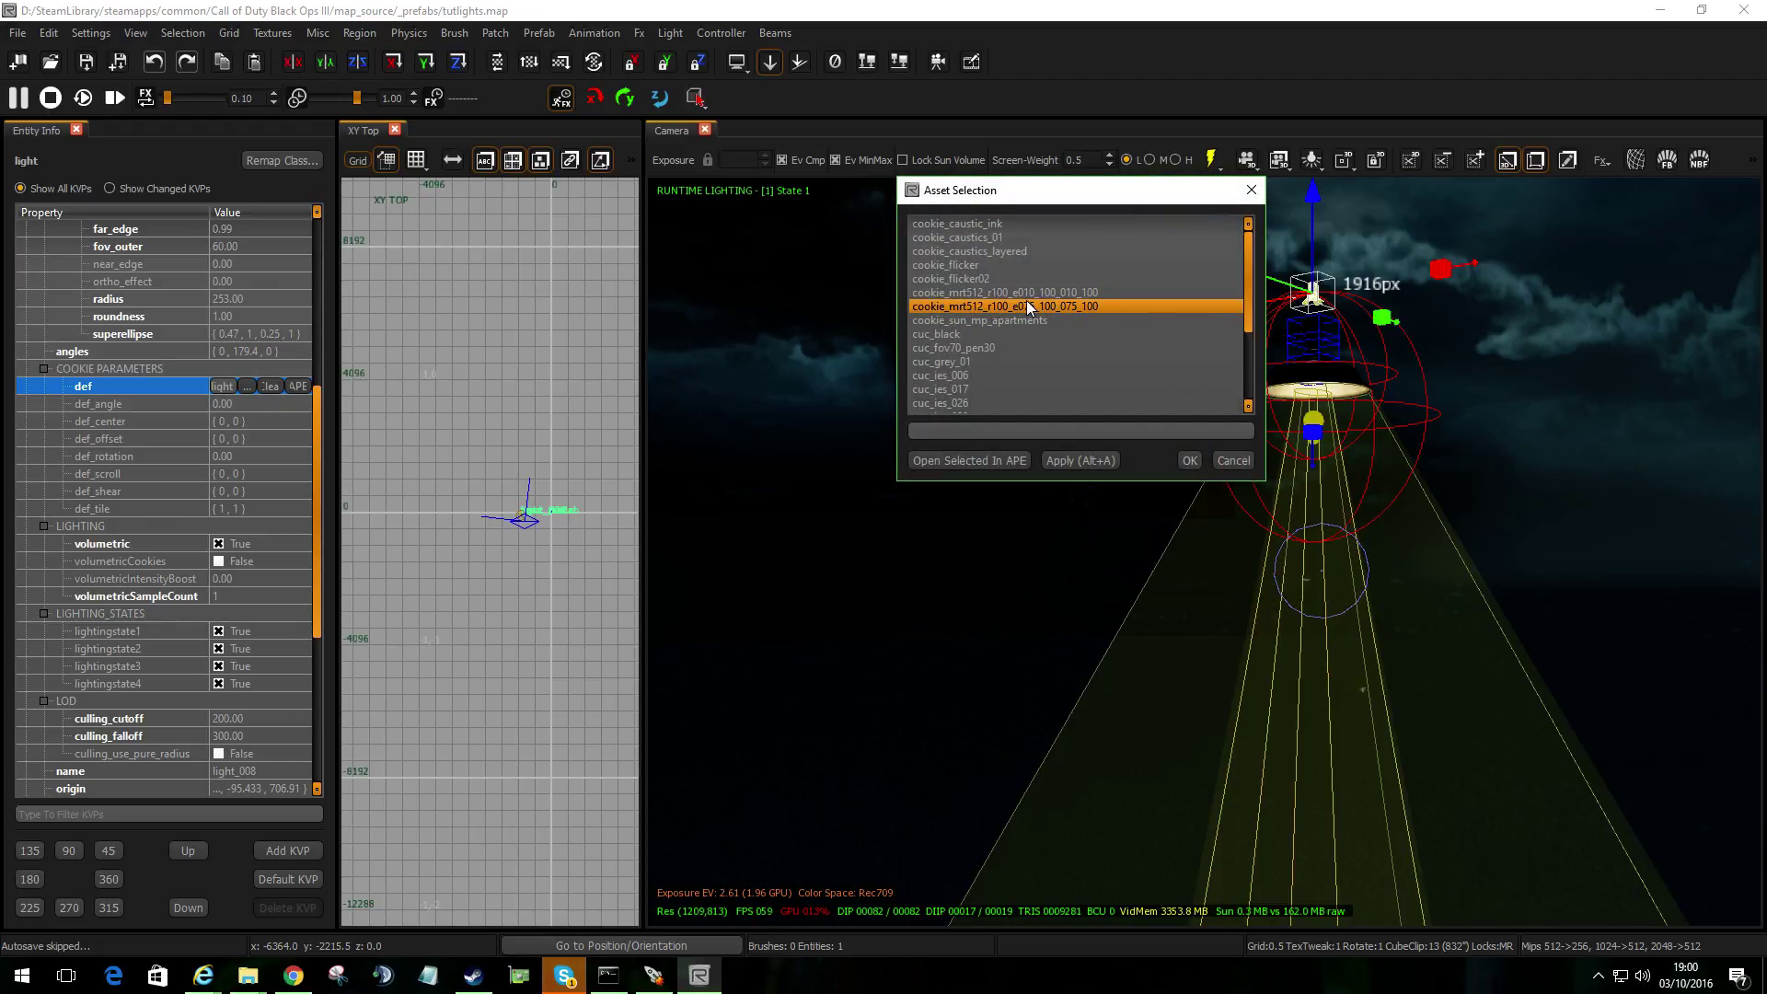
scroll(1020, 337, "down", 3)
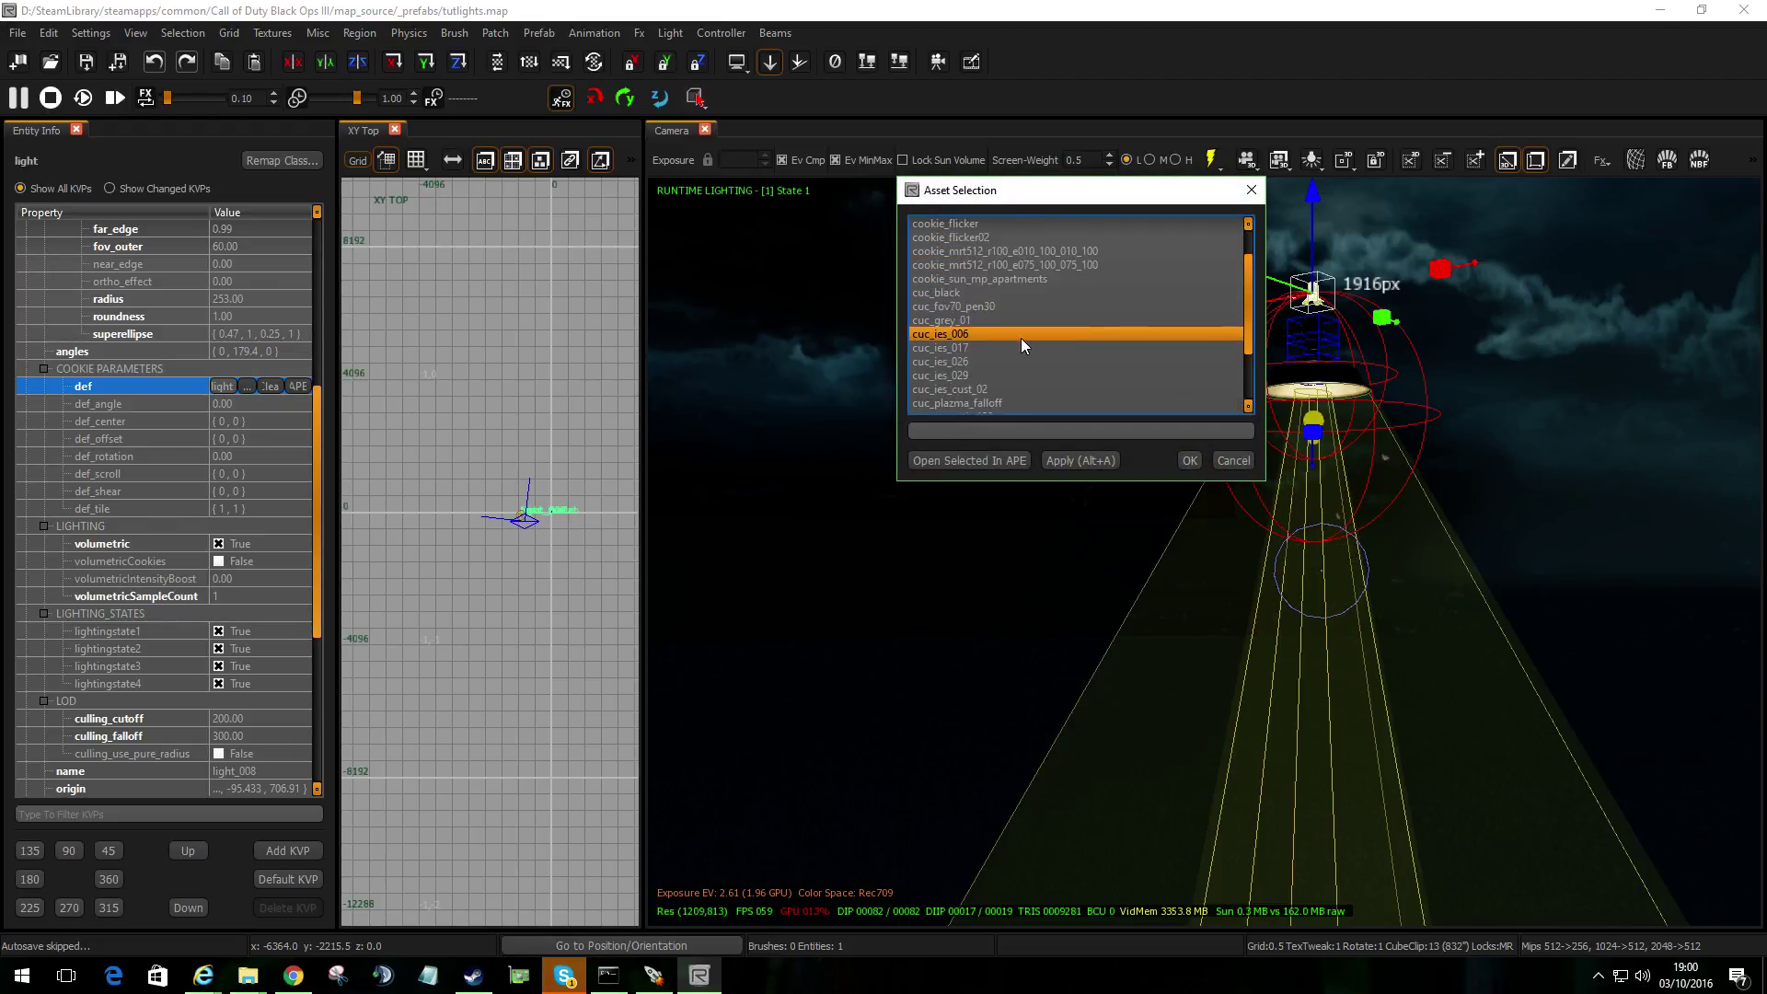
left_click(1233, 461)
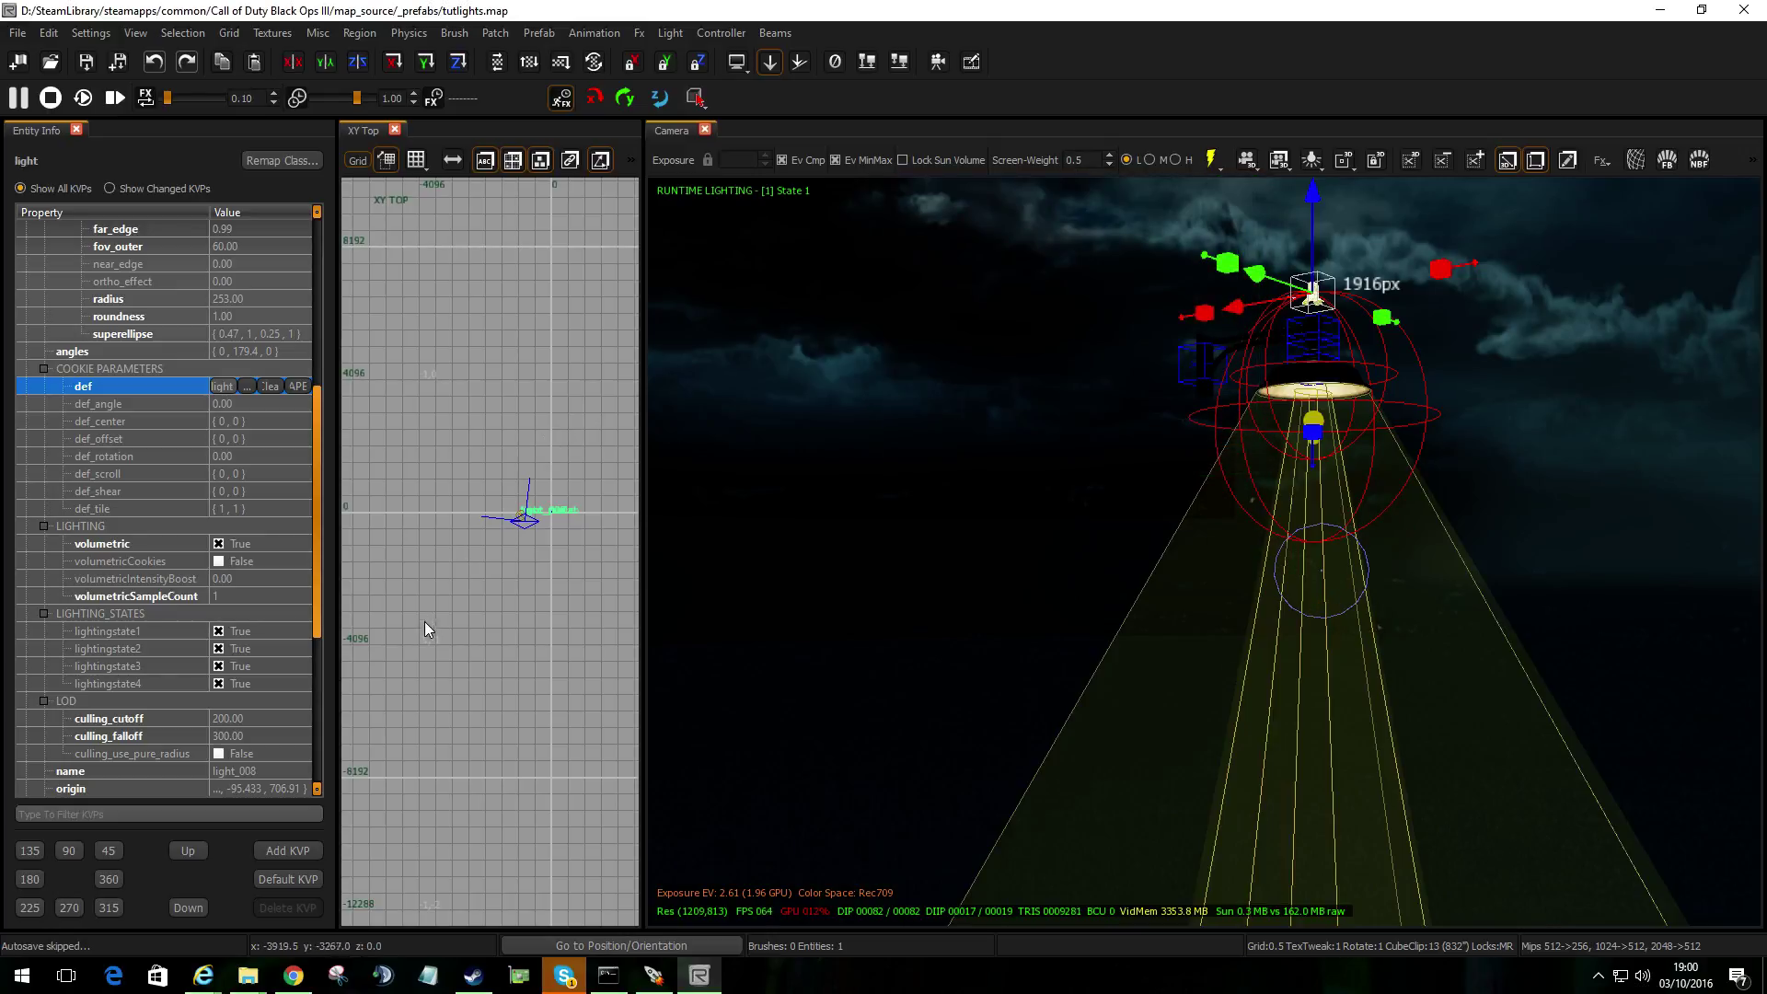
Step: Save the prefab and leave it to return to the main map
left_click(86, 61)
right_click(902, 417)
mouse_move(1044, 446)
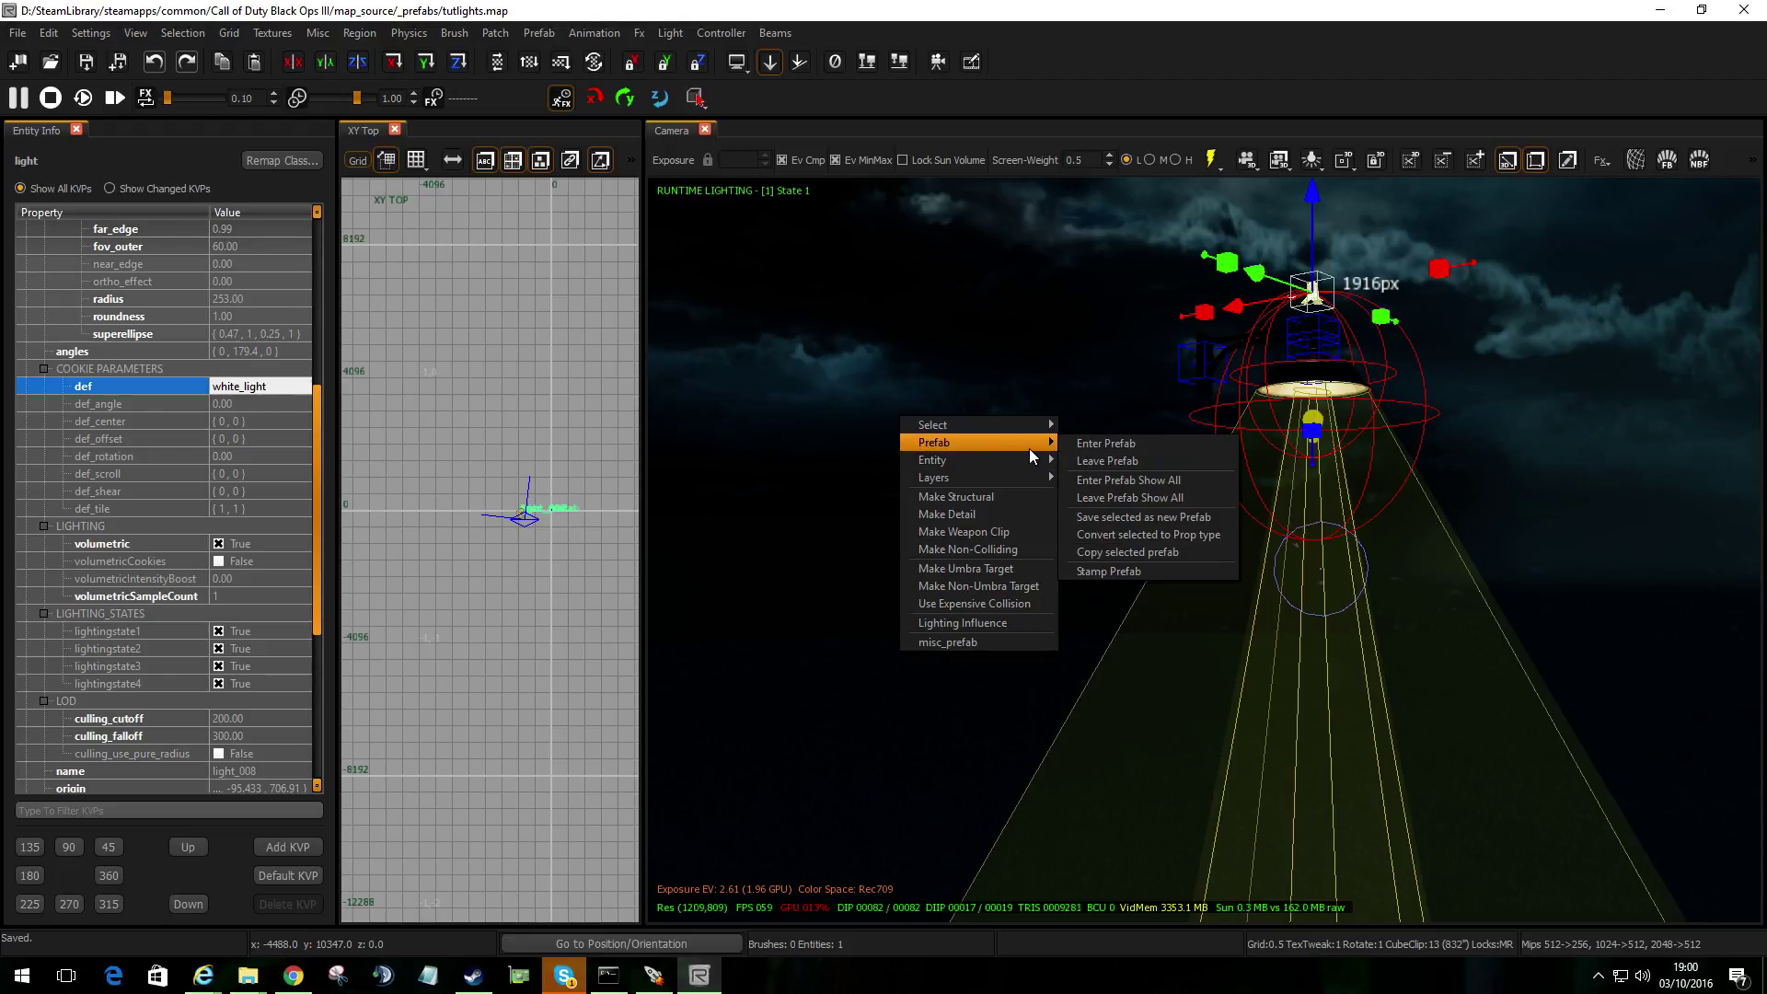
left_click(1115, 459)
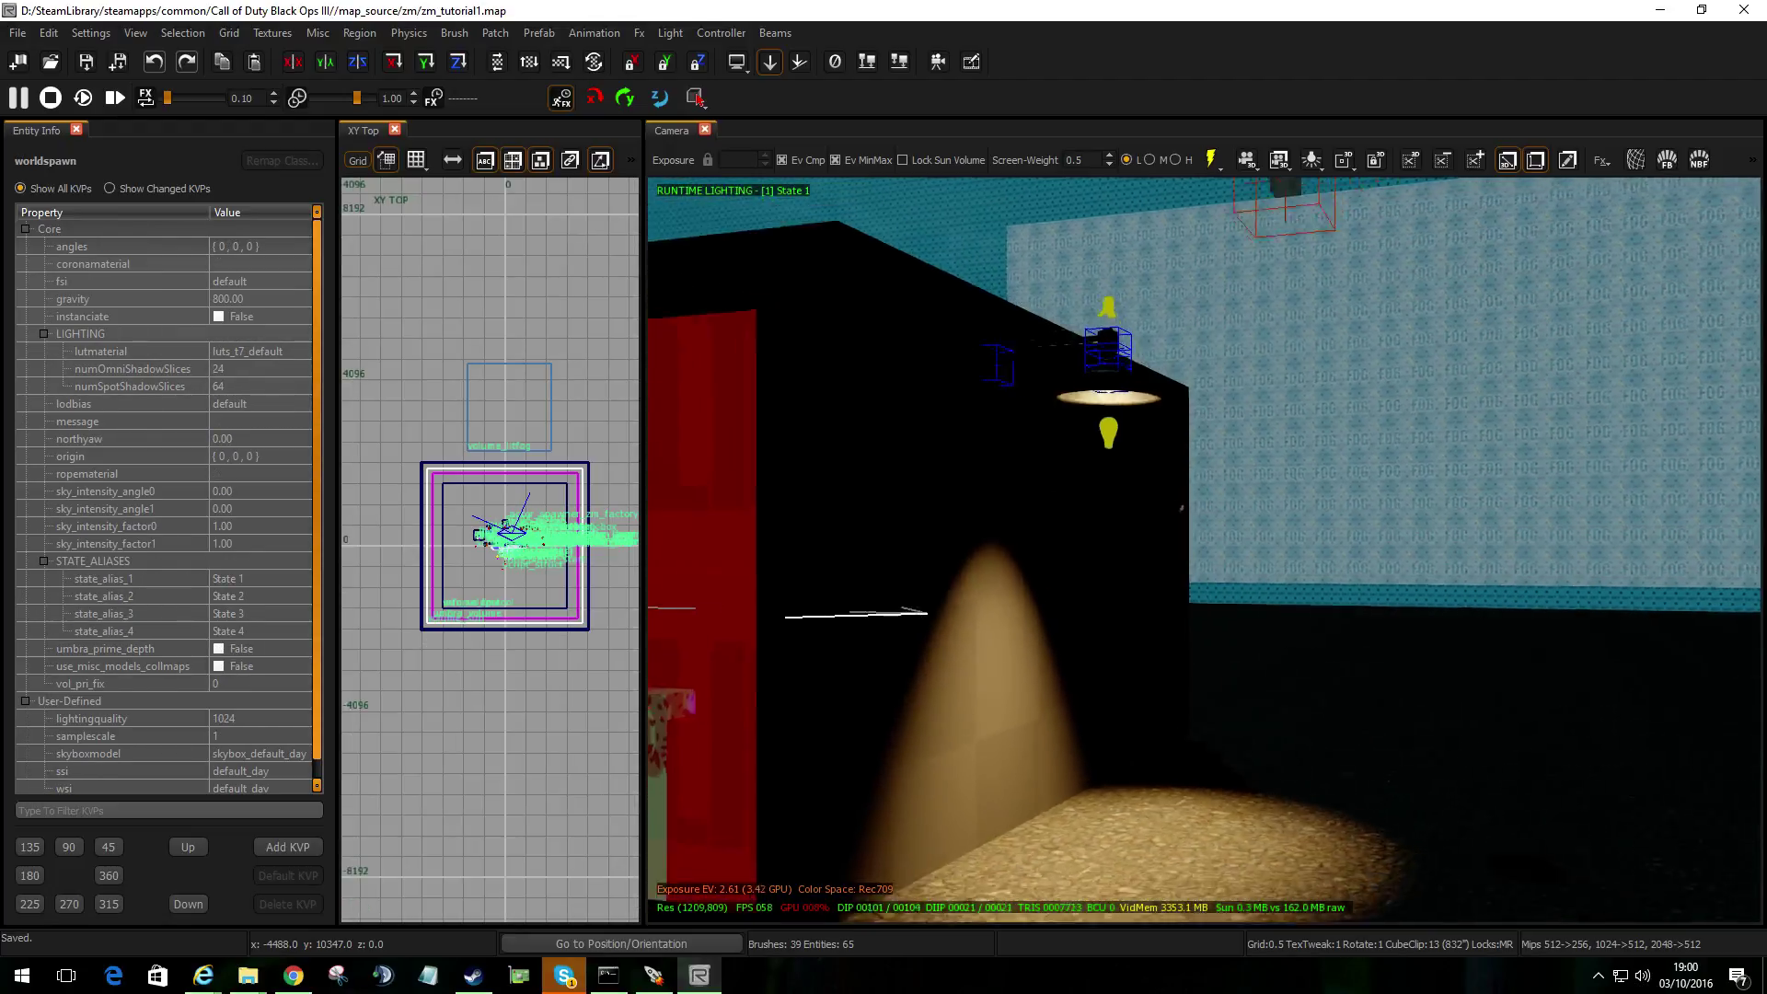
right_click_drag(1162, 467, 1120, 687)
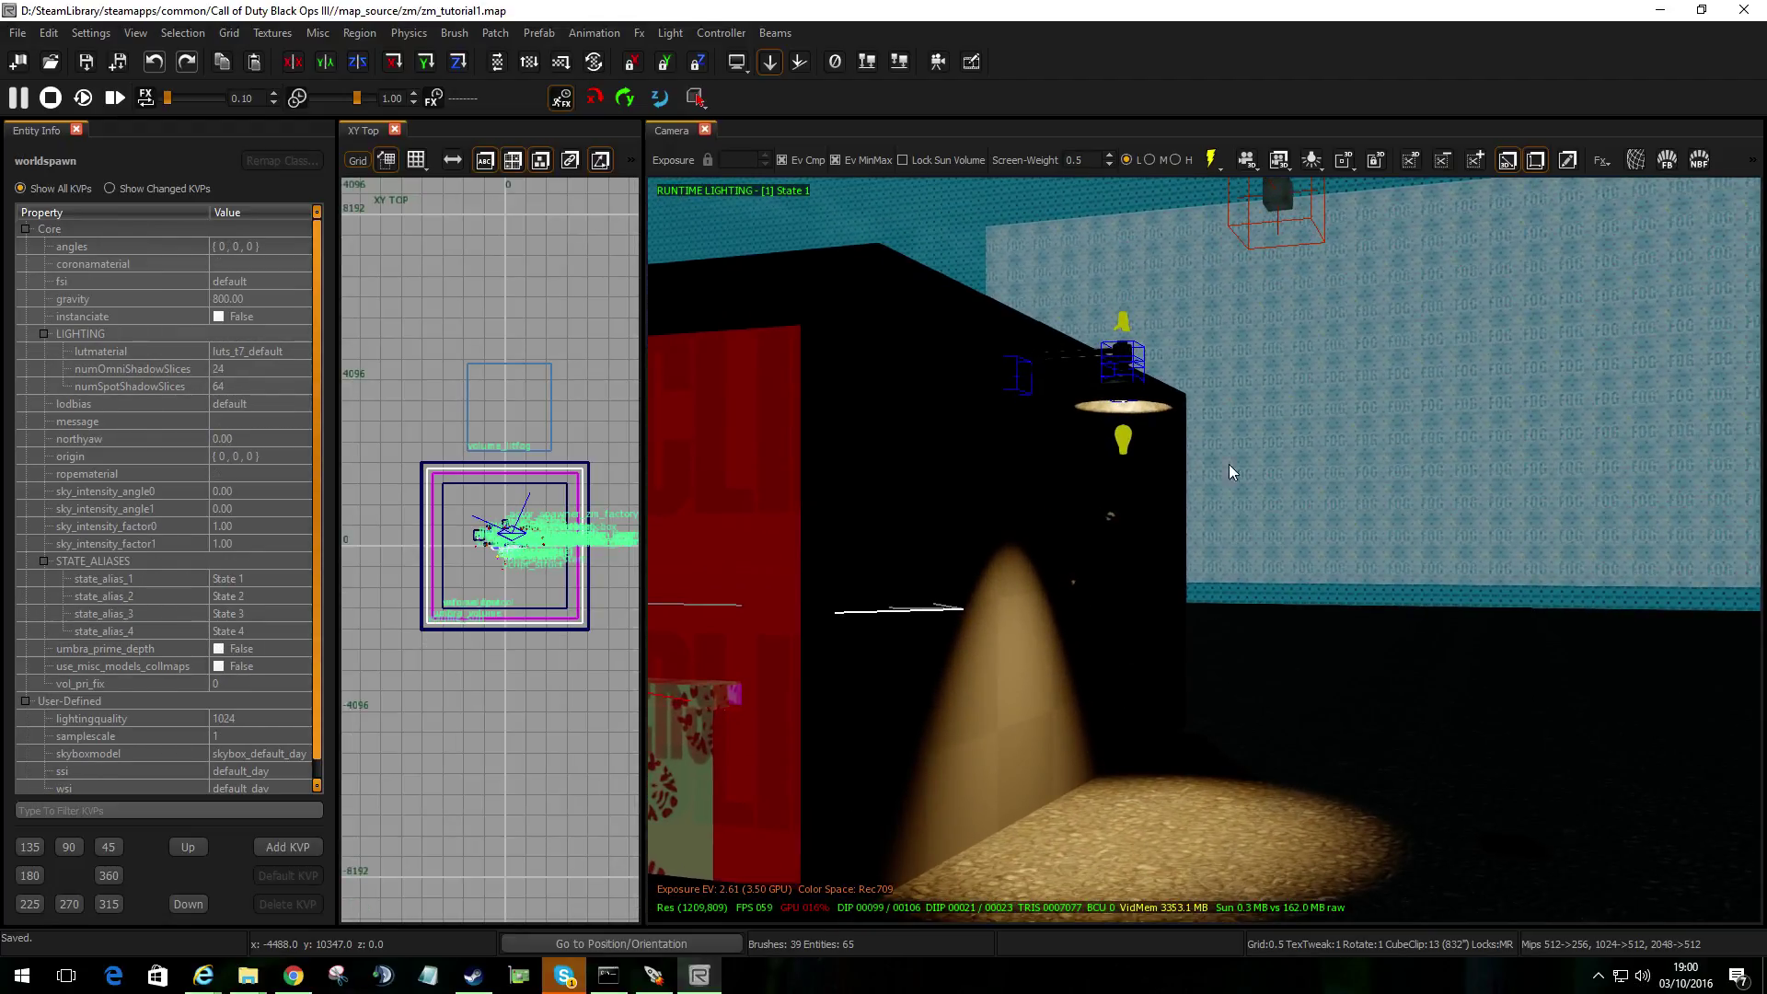
scroll(1169, 613, "down", 2)
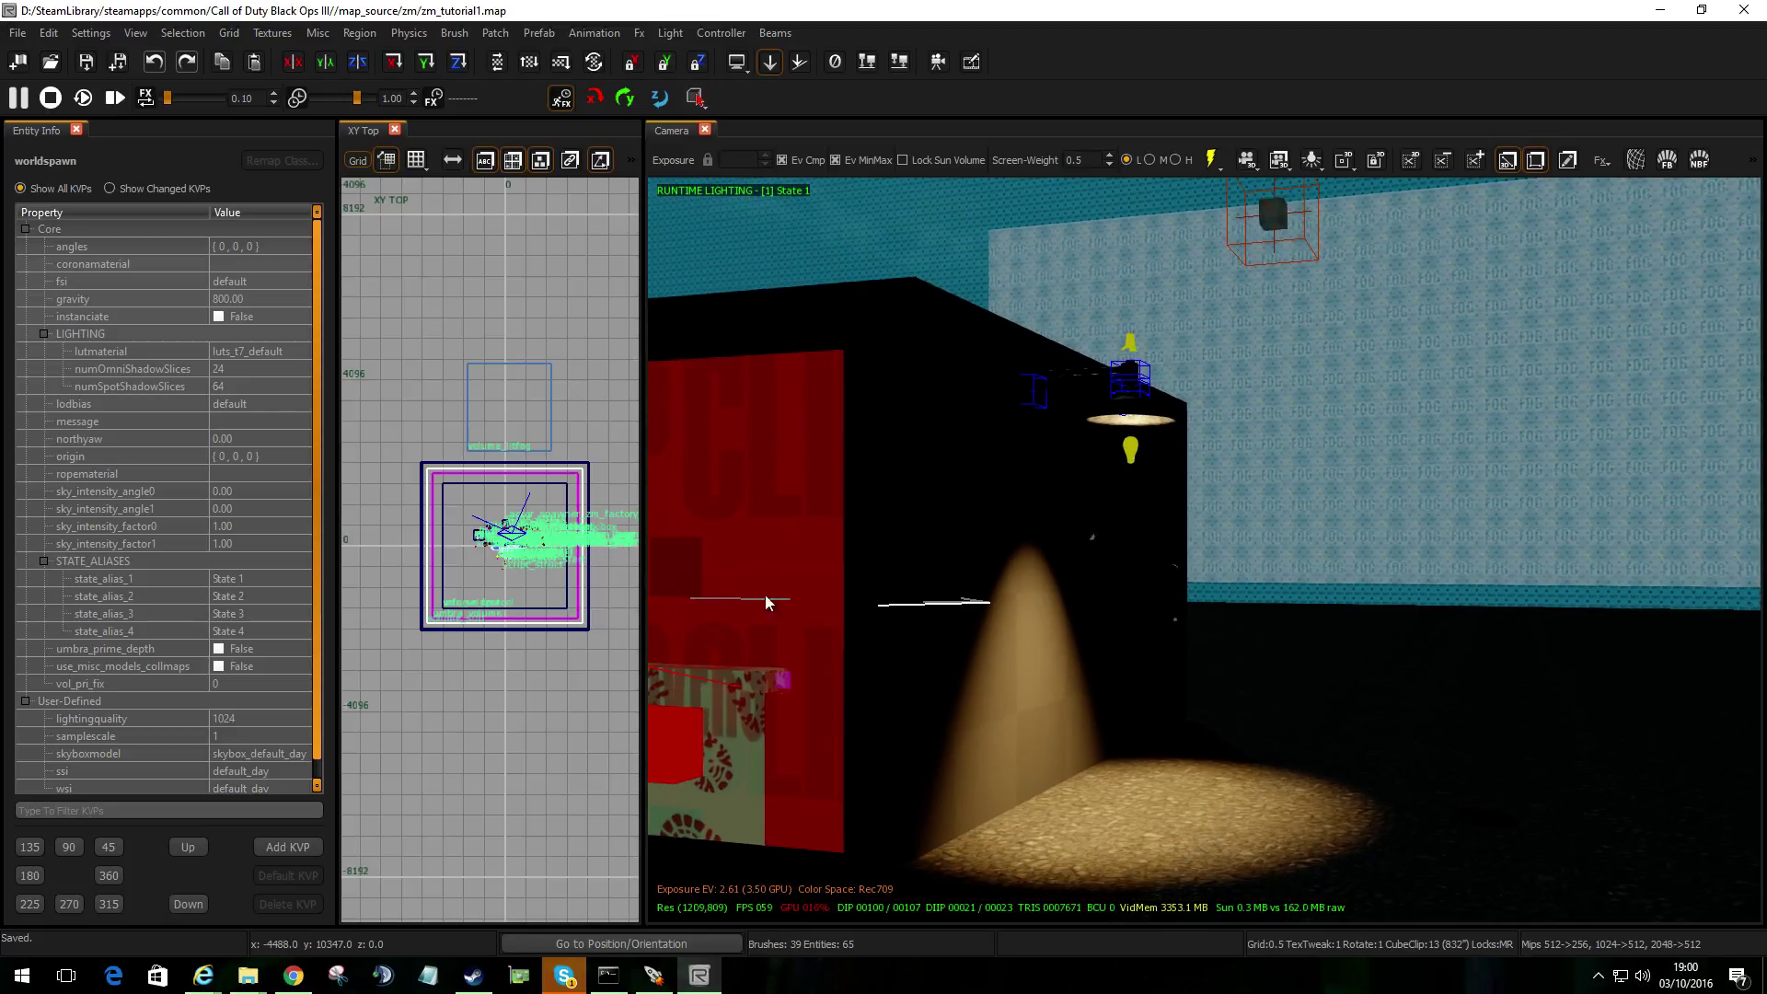
Step: Add a new litfog volume from the entity browser over the map in the top view, and delete it
left_click(77, 128)
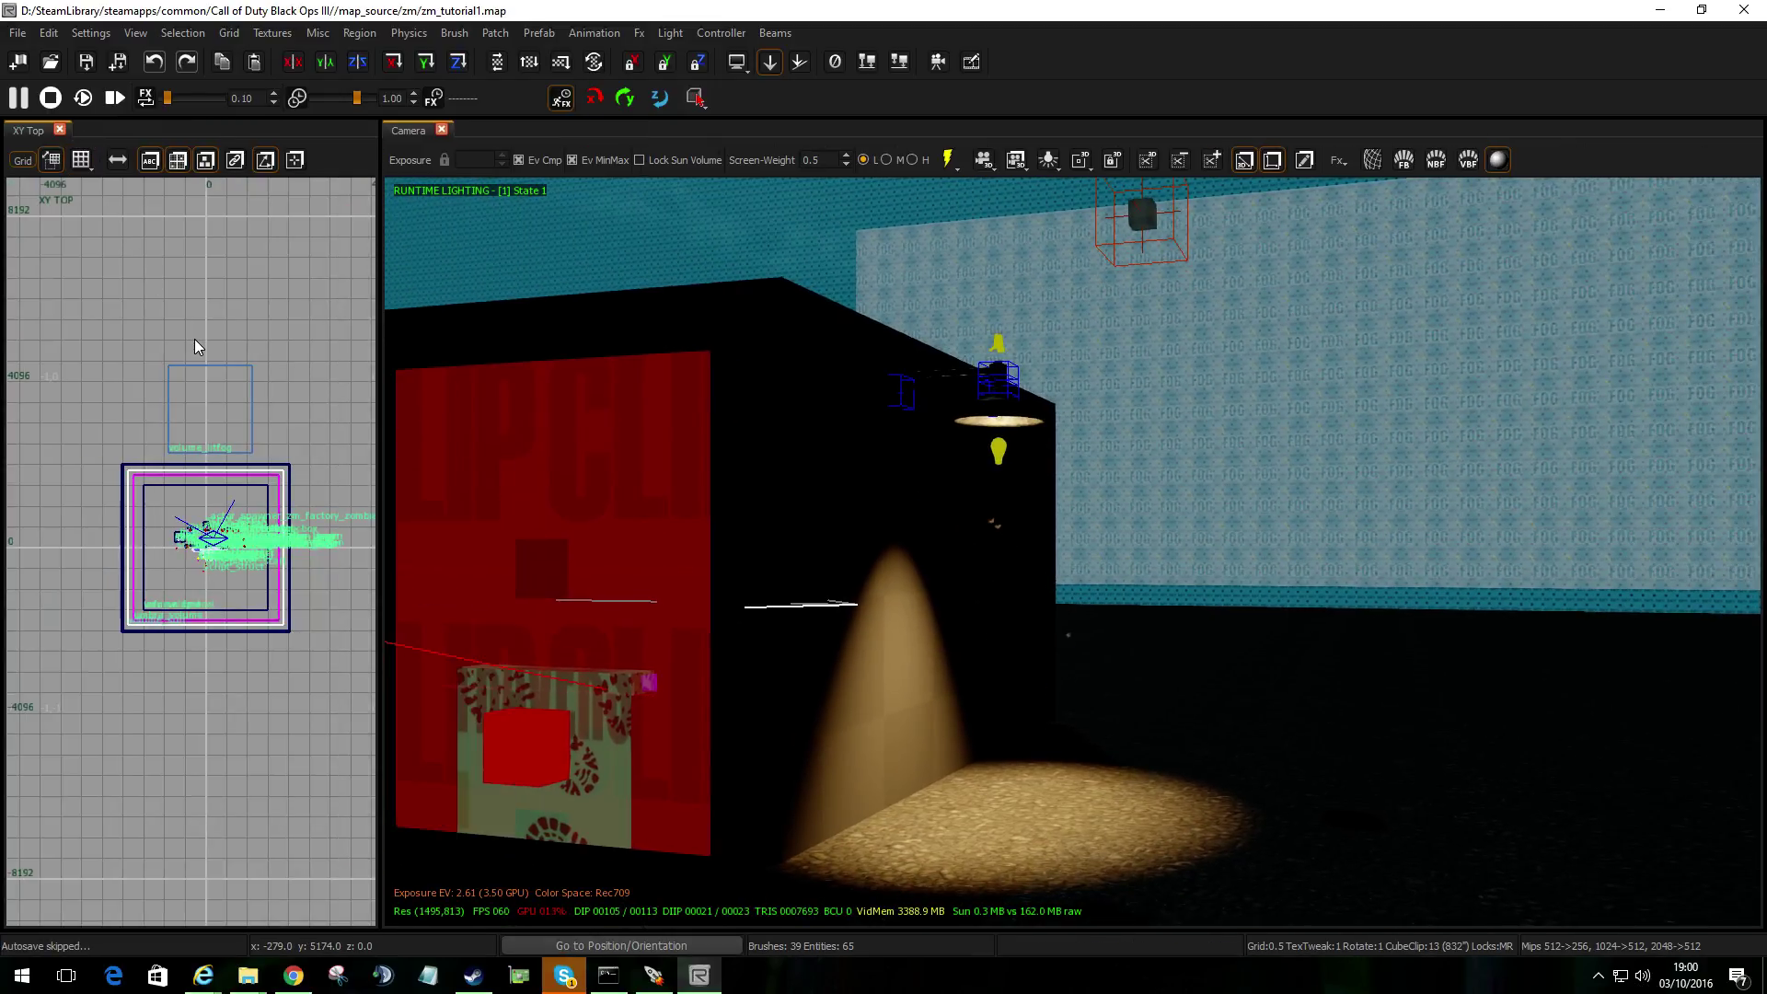
key("b")
left_click(59, 406)
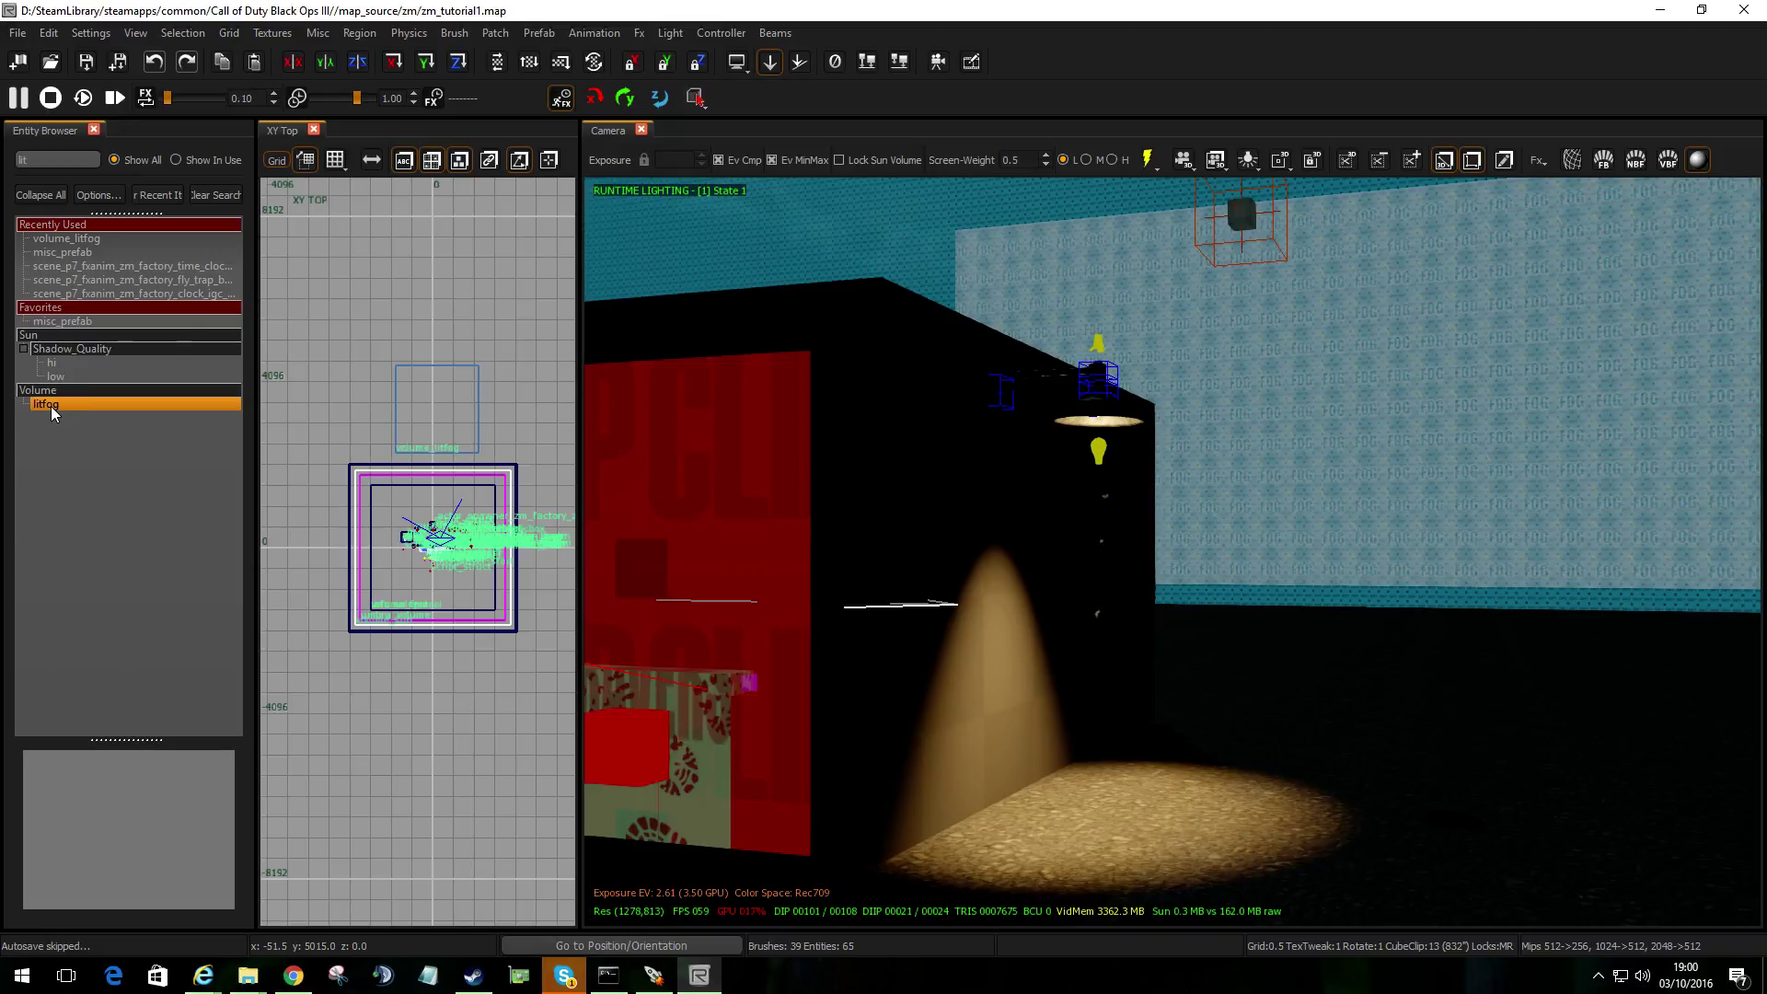
left_click_drag(52, 412, 335, 575)
left_click_drag(402, 490, 406, 410)
left_click_drag(499, 513, 549, 515)
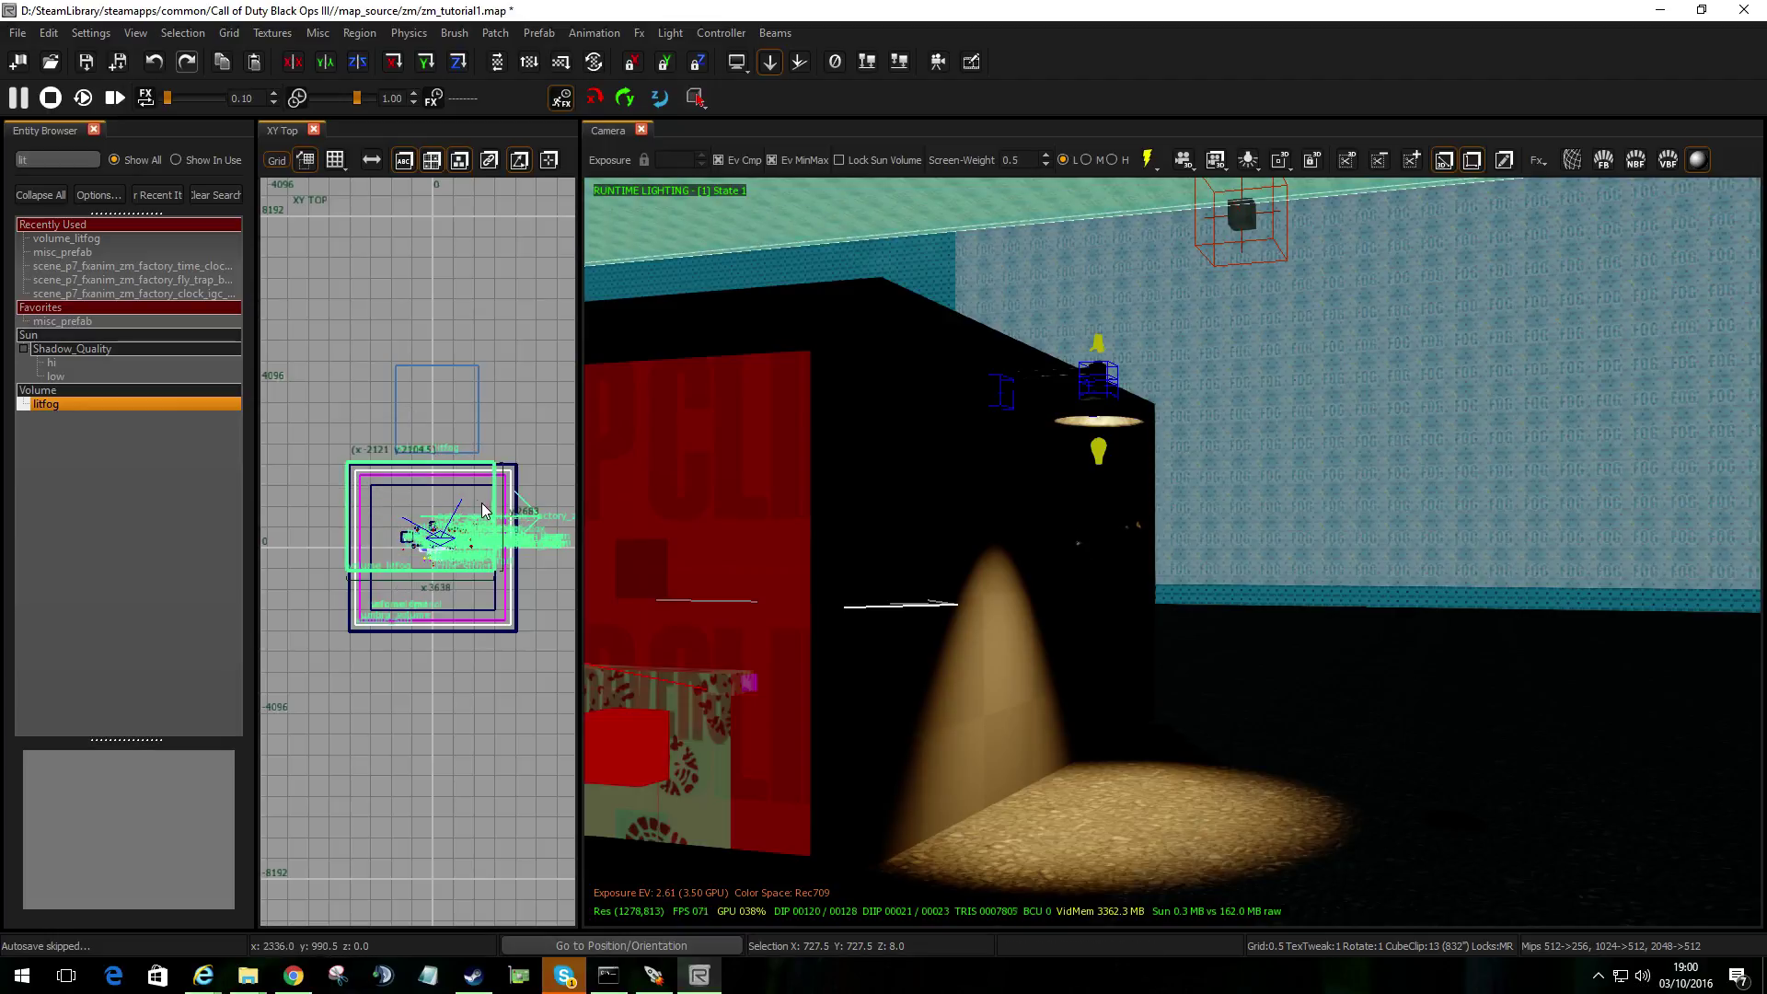
key("BackSpace")
Step: Move the existing litfog volume over the lamp area, to about X -876, Y 2247, and preview the light in game view
left_click(439, 403, "shift")
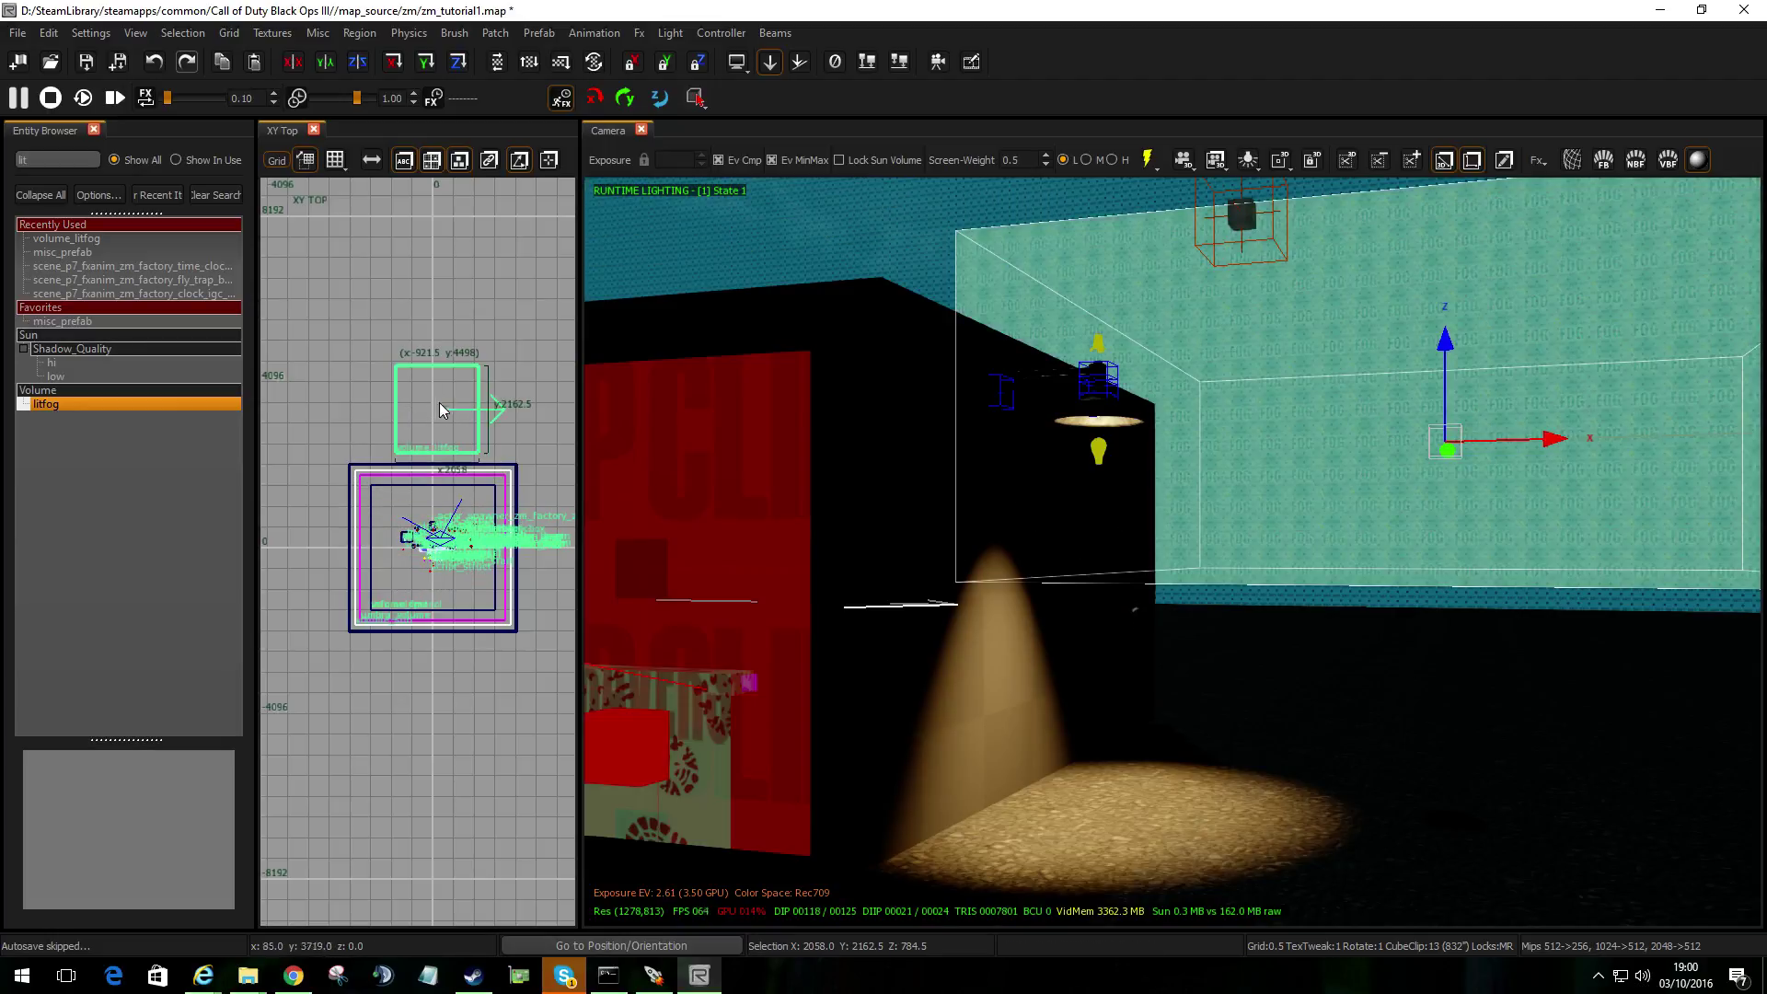
left_click_drag(432, 395, 434, 484)
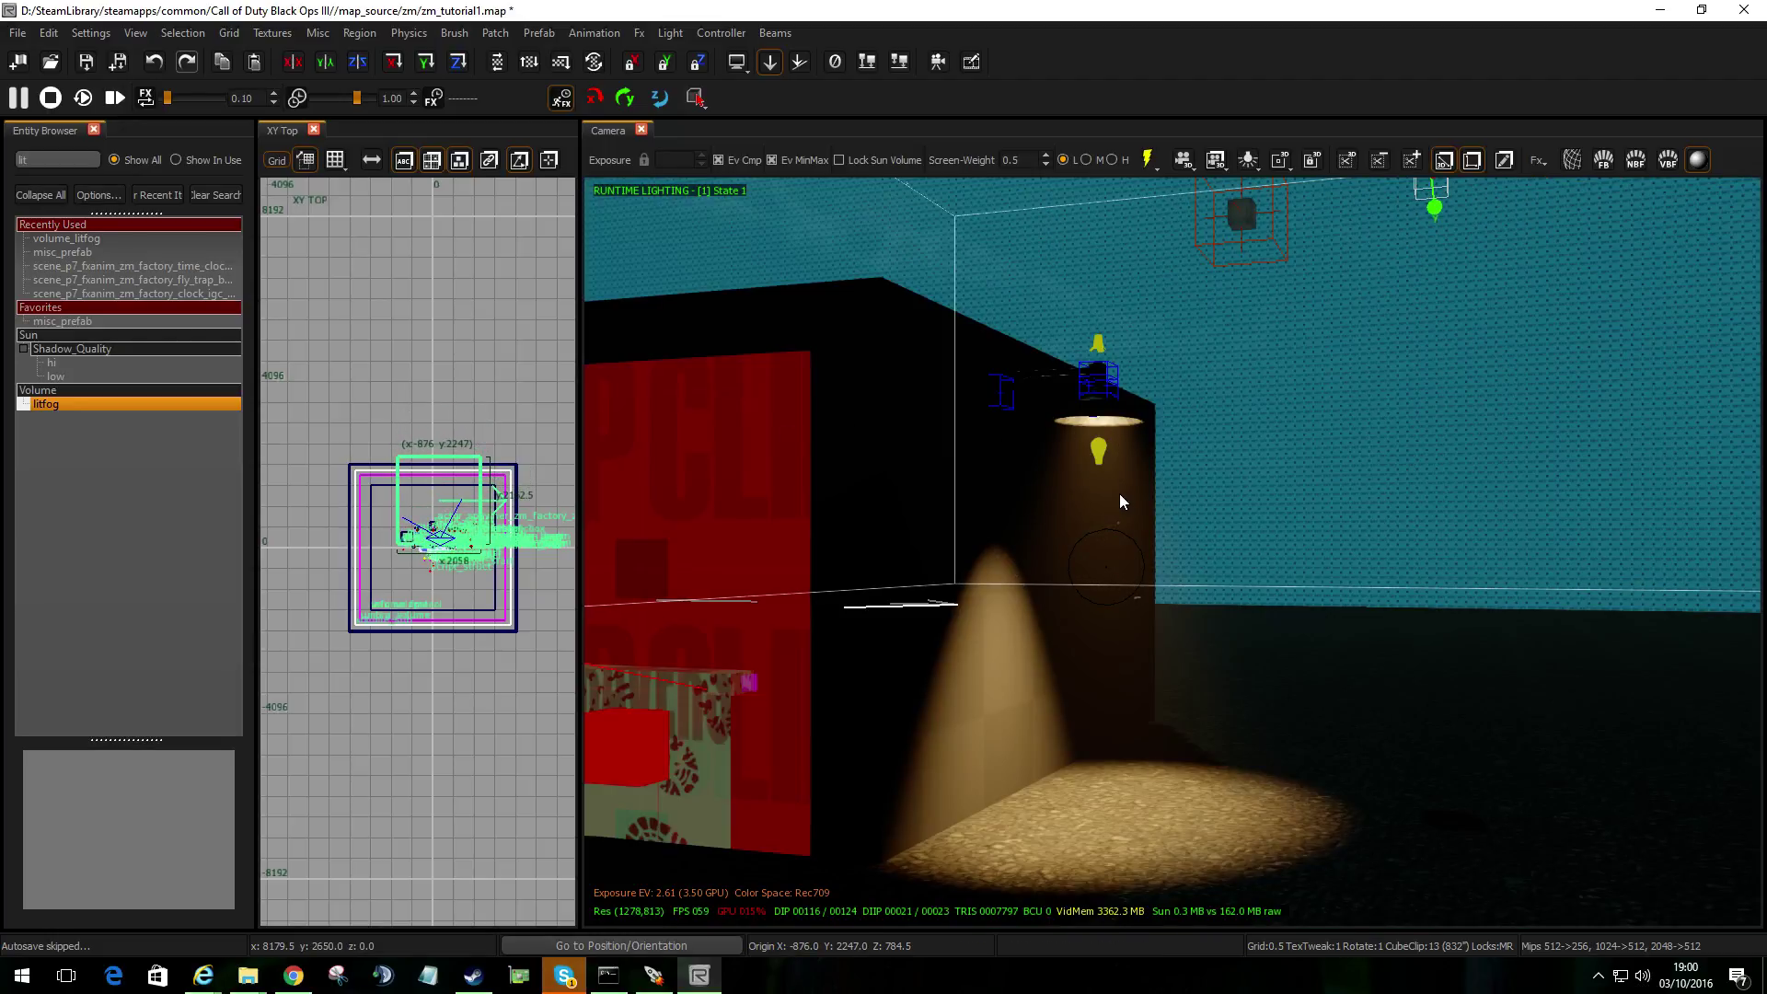
key("p")
right_click_drag(1114, 490, 1162, 460)
scroll(1161, 460, "up", 3)
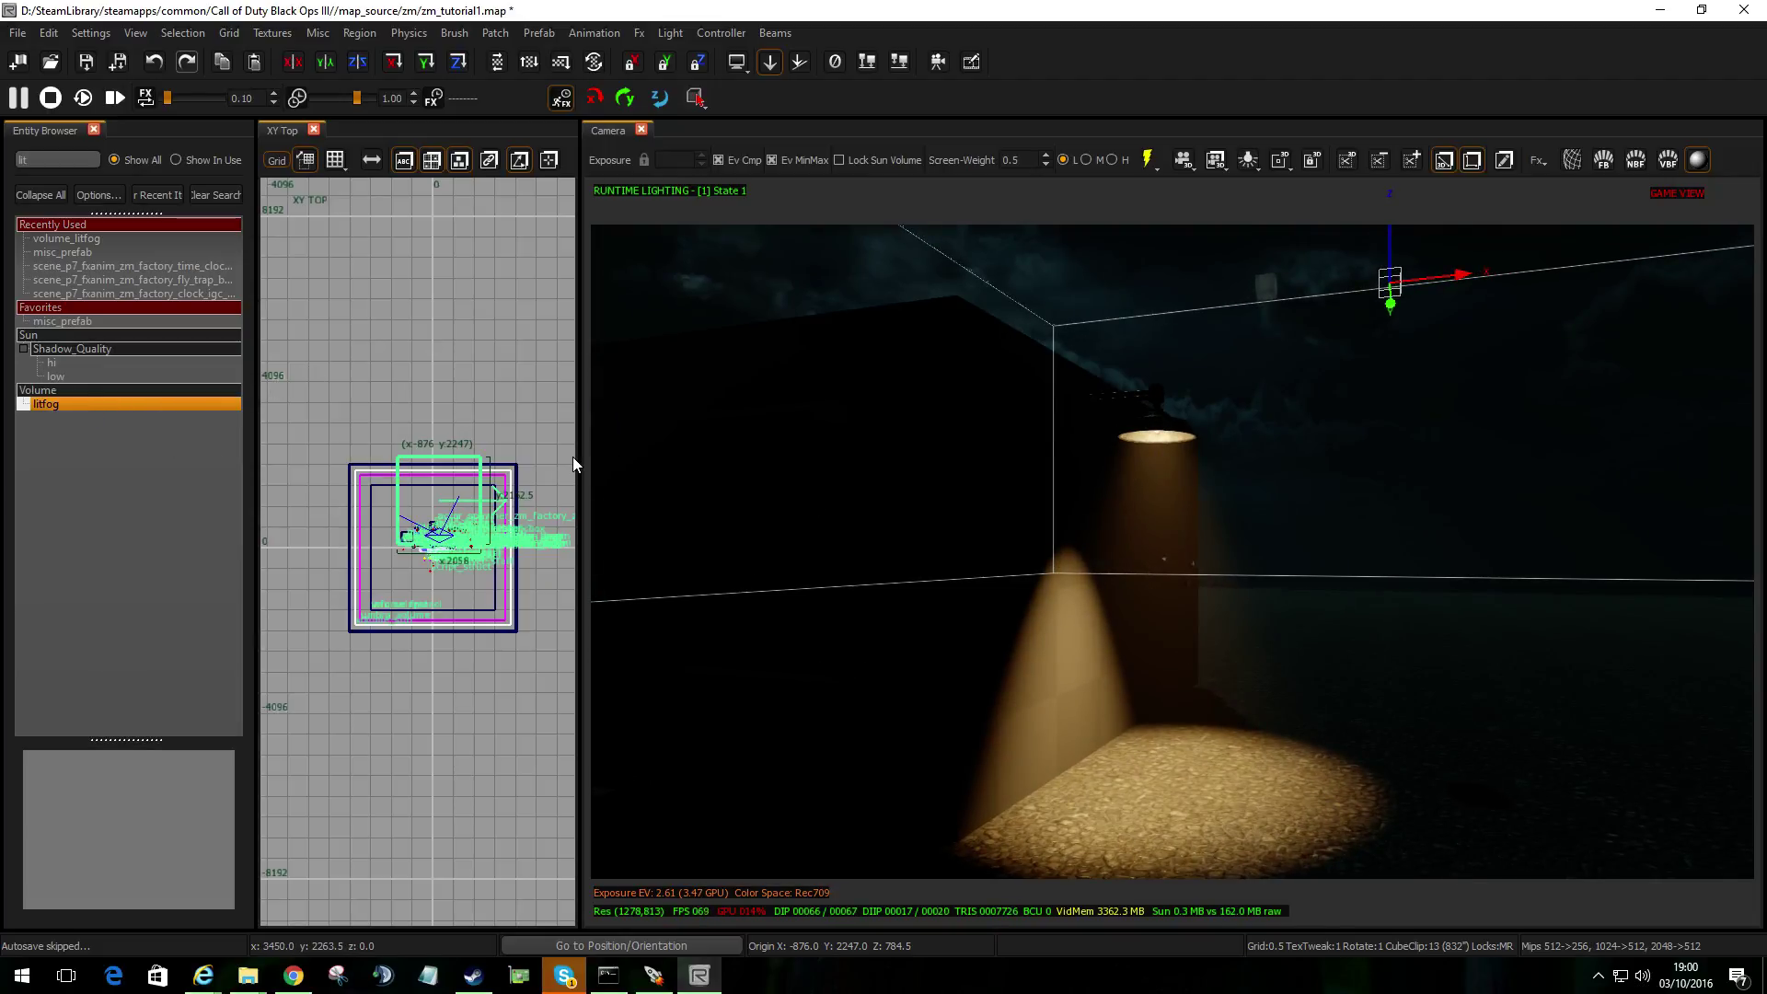
Step: Show the litfog volume's entity properties and widen the value column to read its full bank settings
key("n")
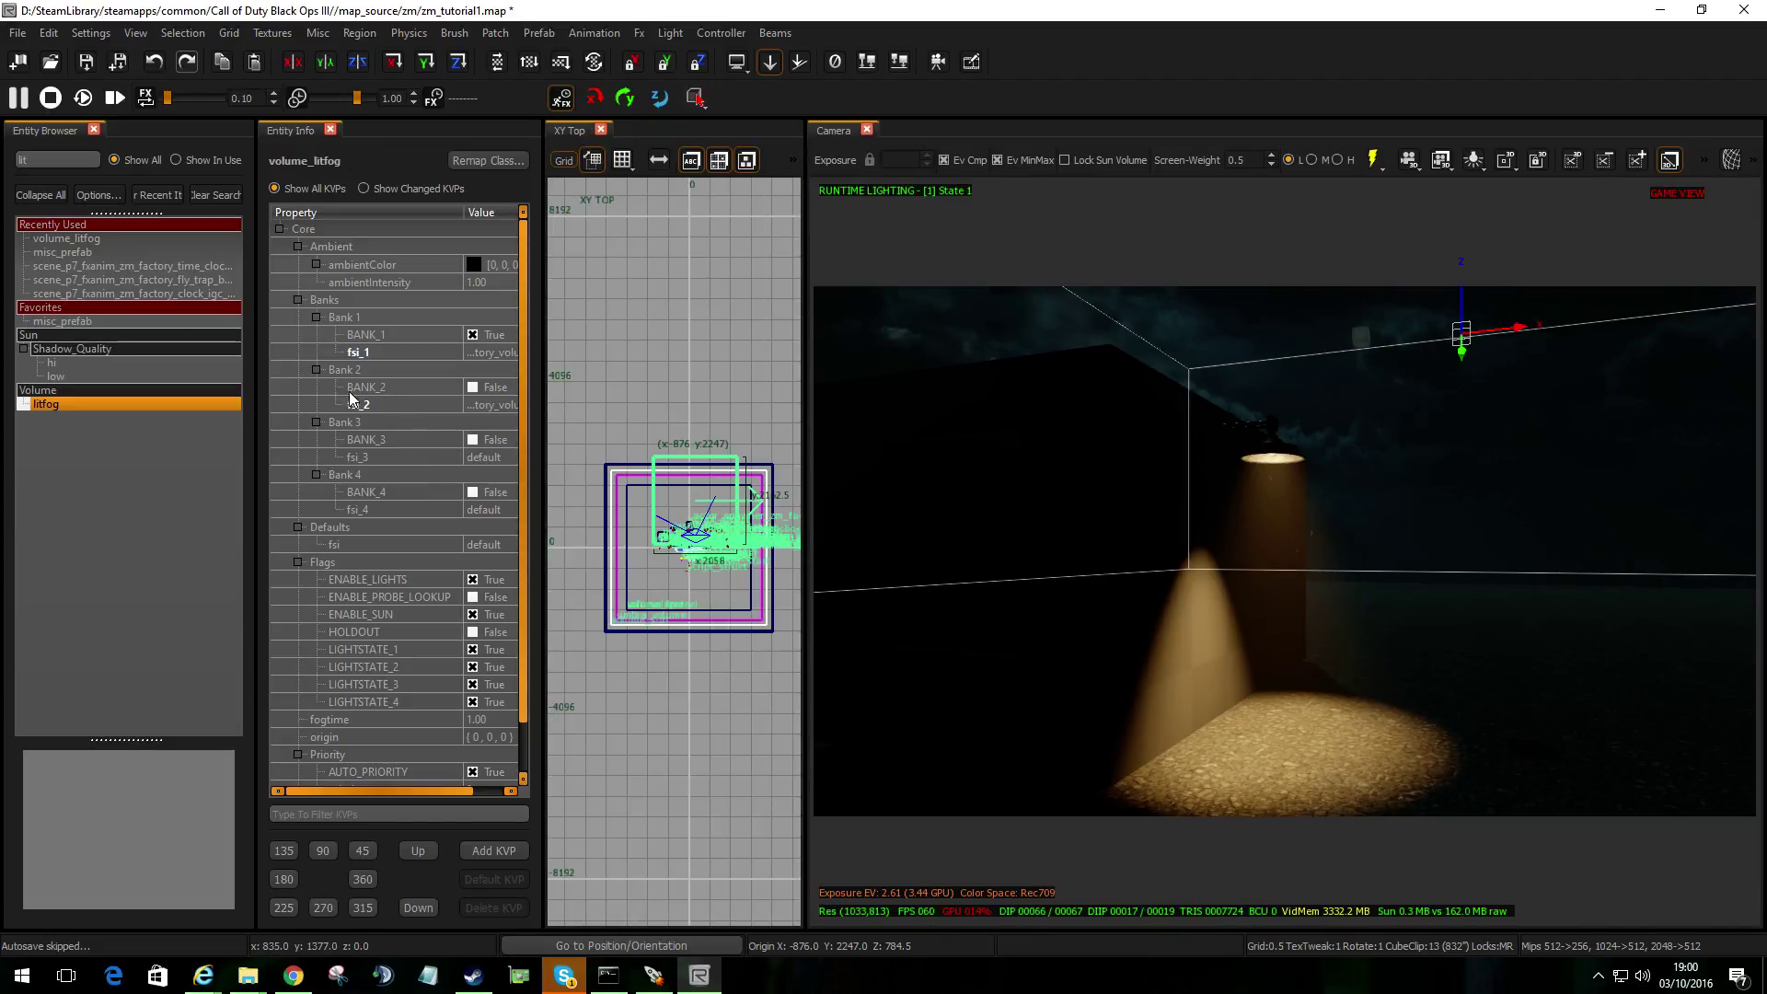
left_click(92, 130)
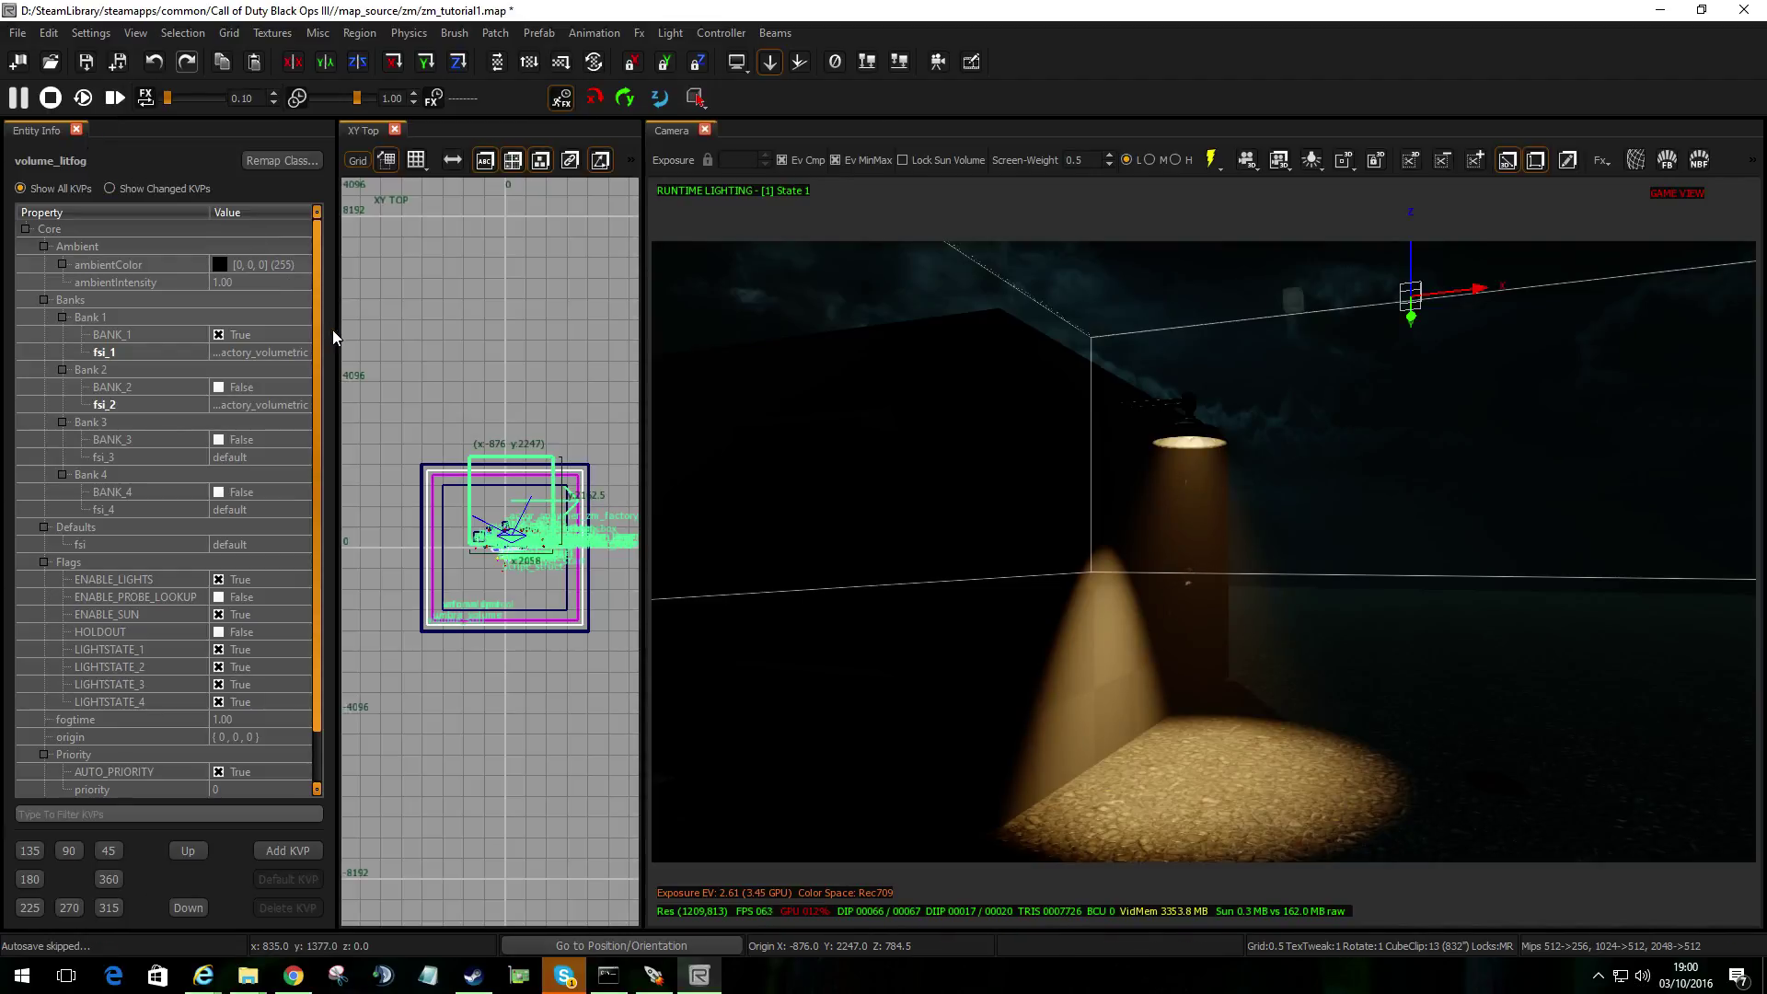
left_click_drag(339, 335, 463, 345)
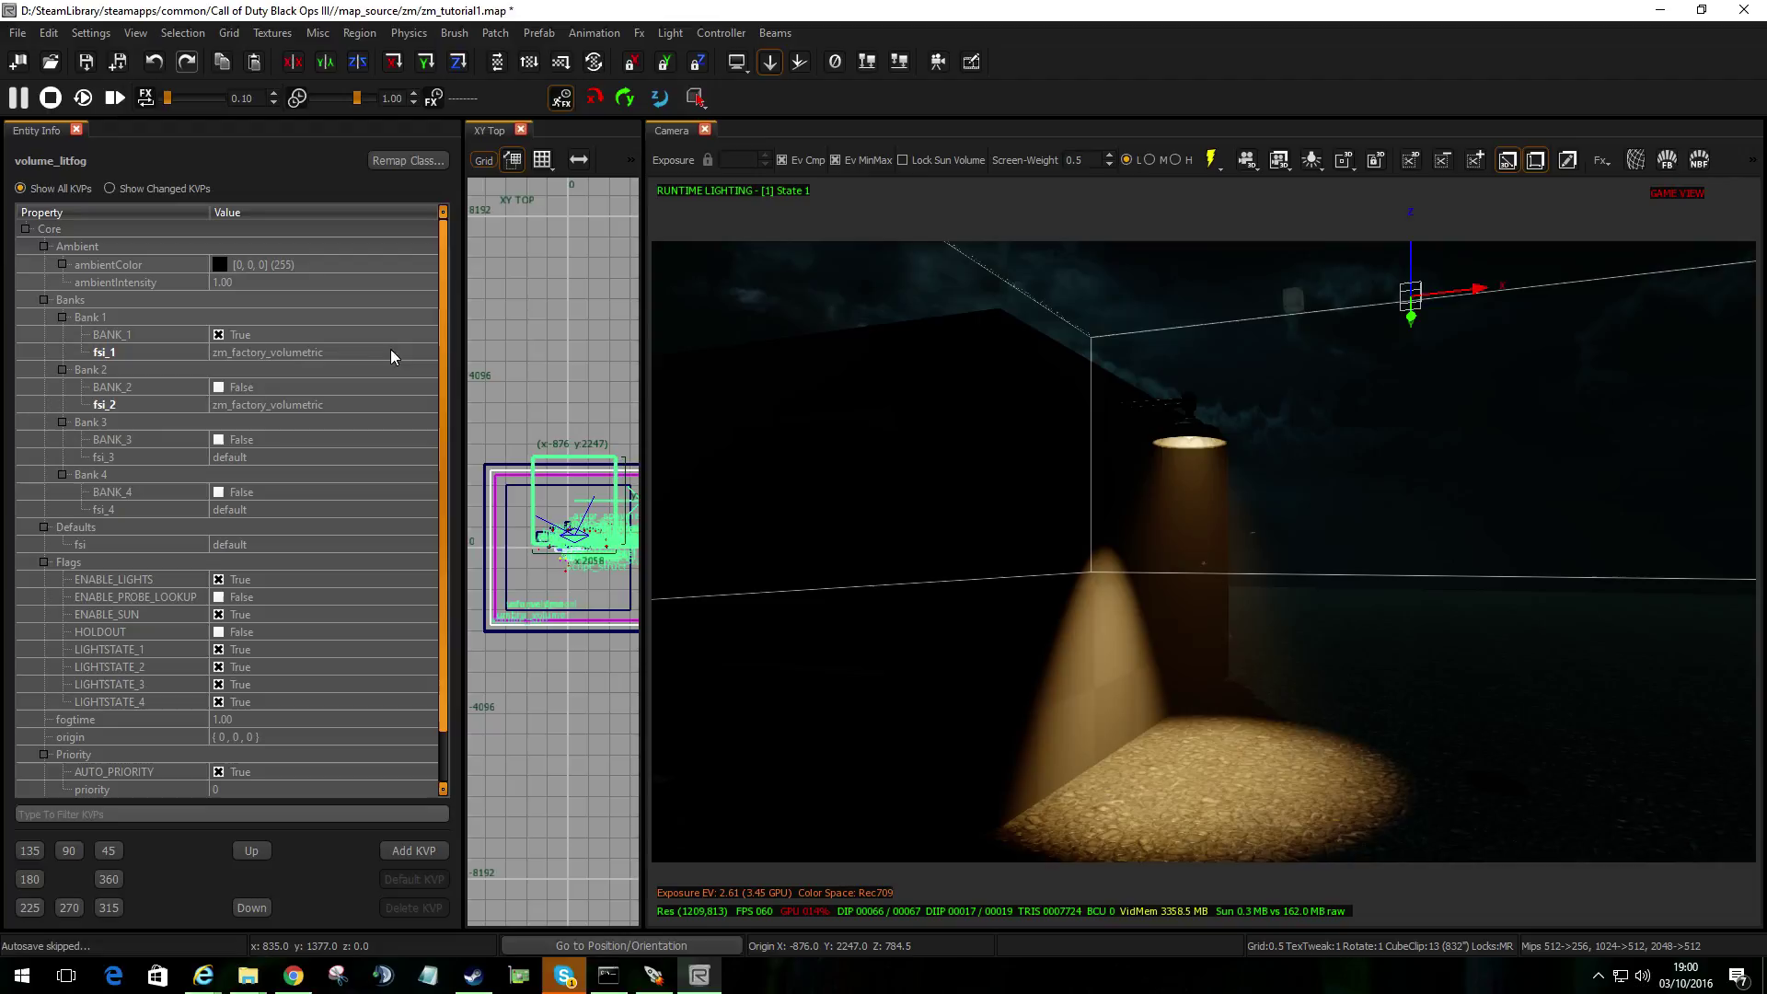
Step: Review the fog assets available for the litfog volume's bank 1 fsi_1 entry without changing it, and deselect the volume to view the lamp
left_click(345, 353)
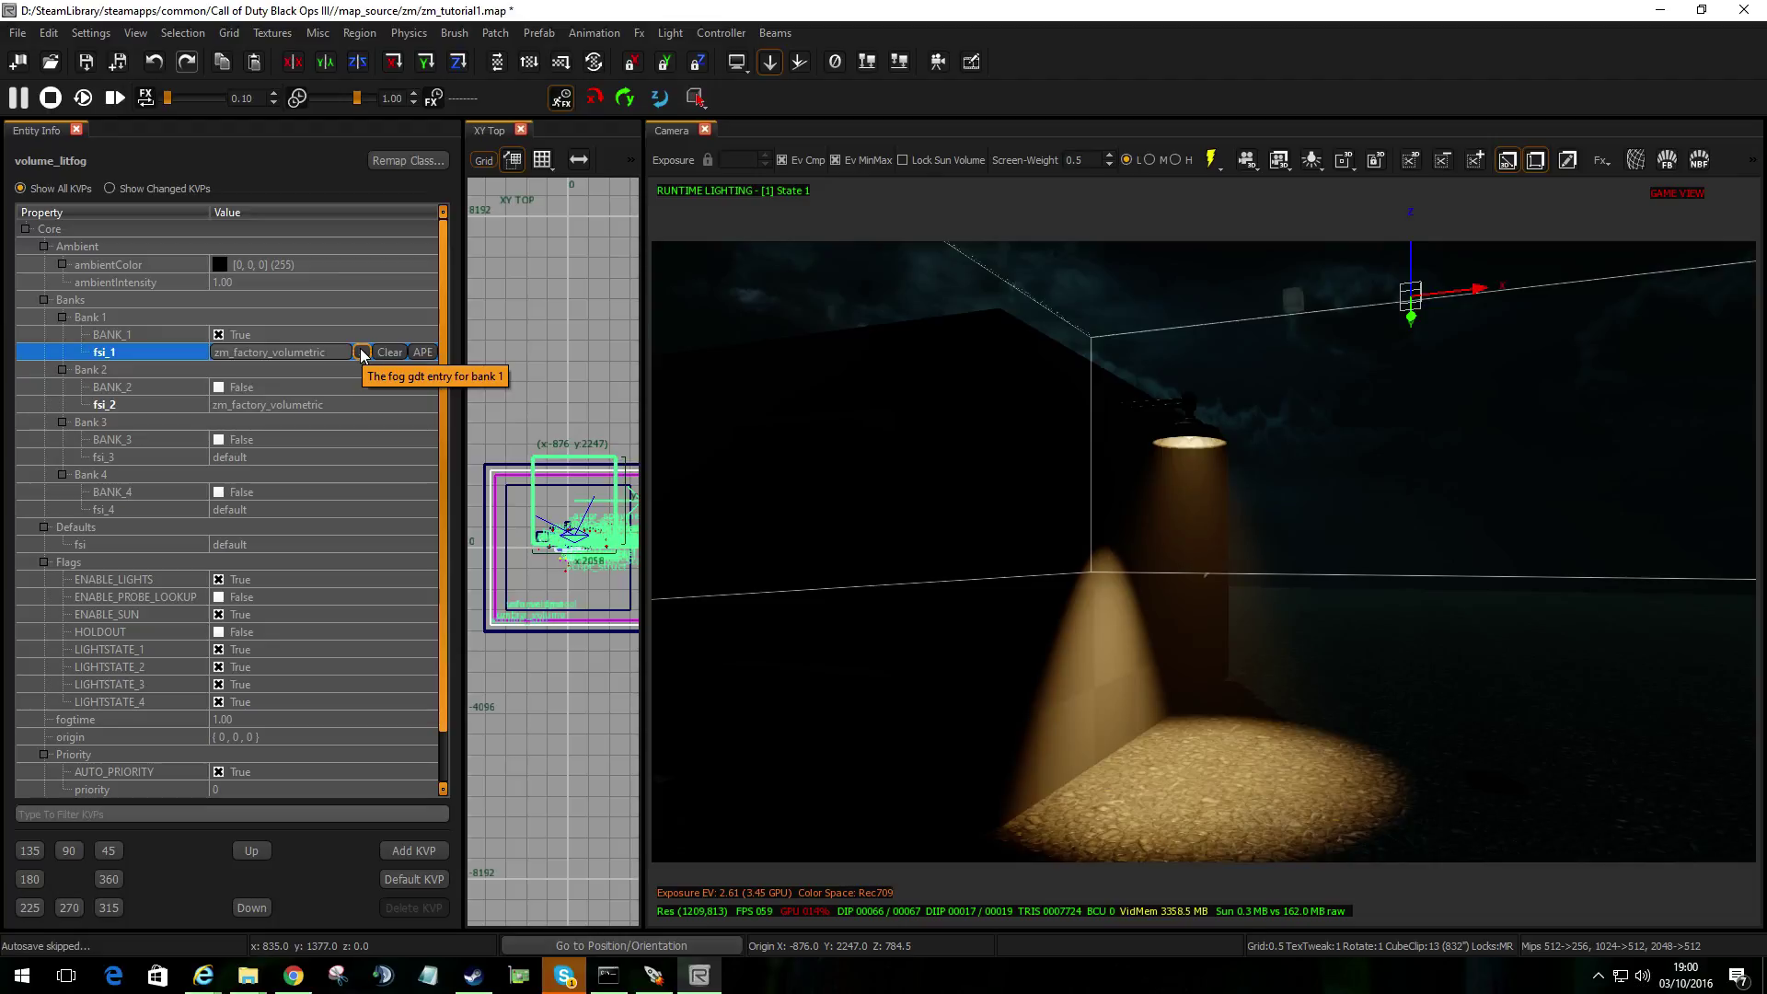
left_click(361, 352)
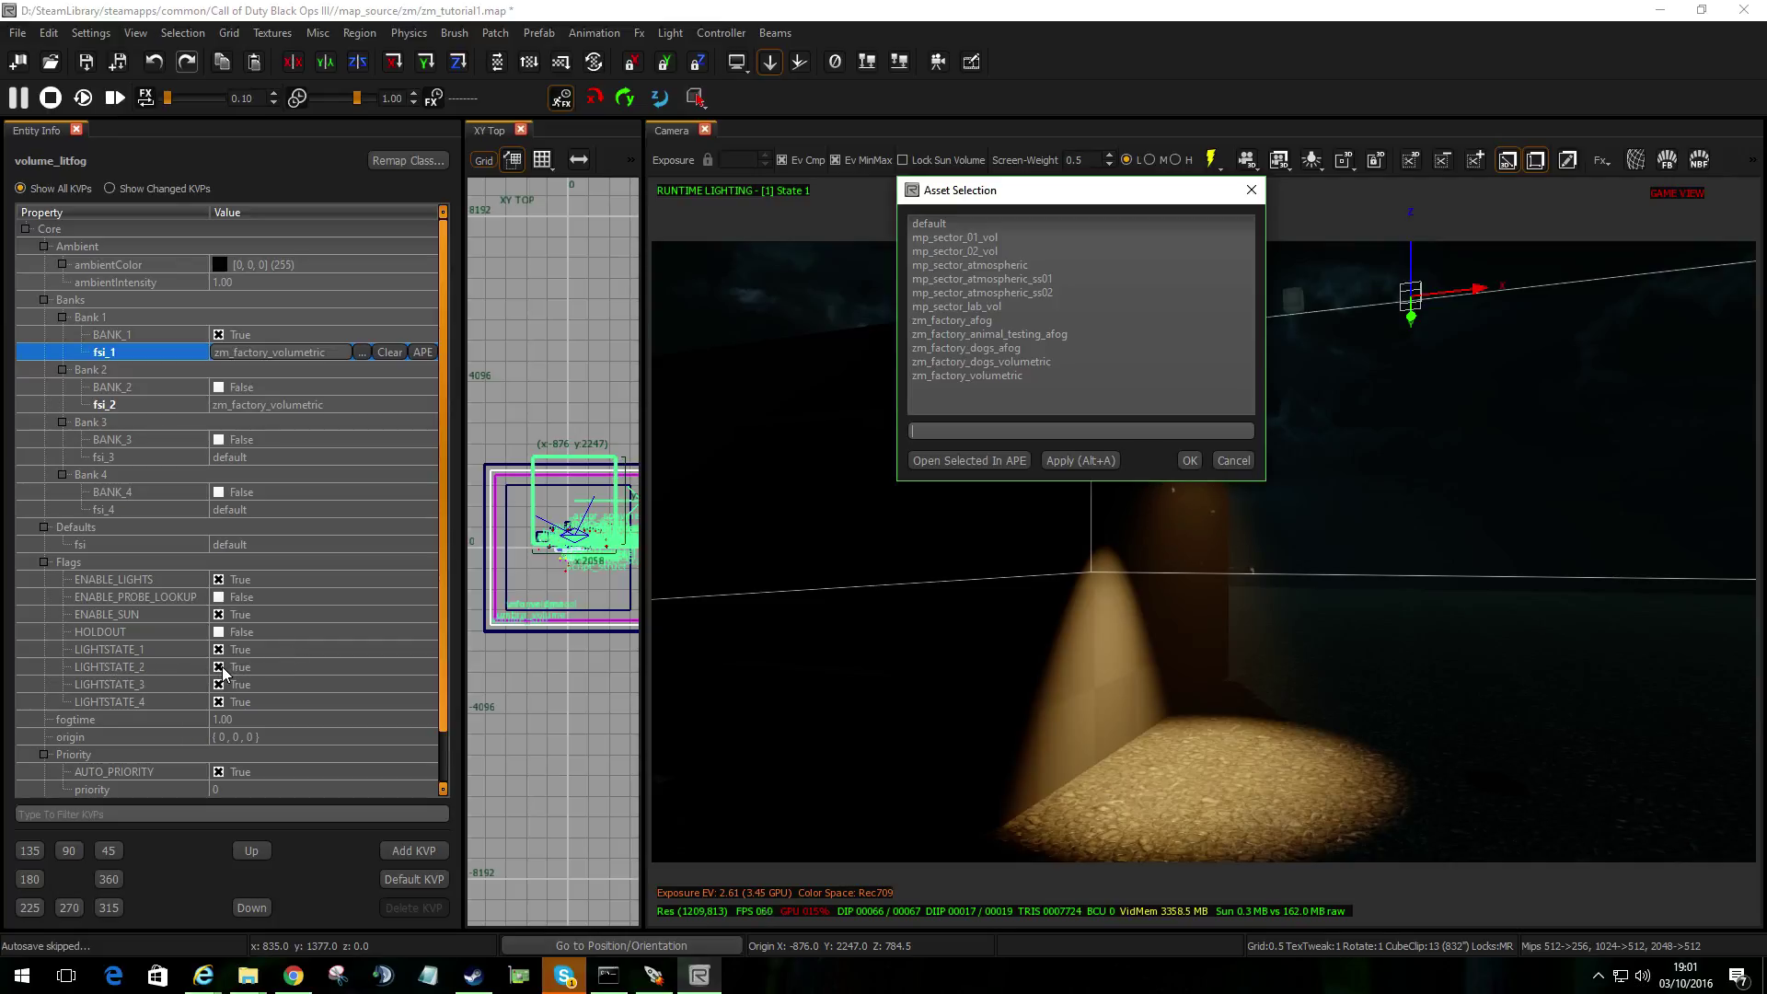
left_click(1250, 190)
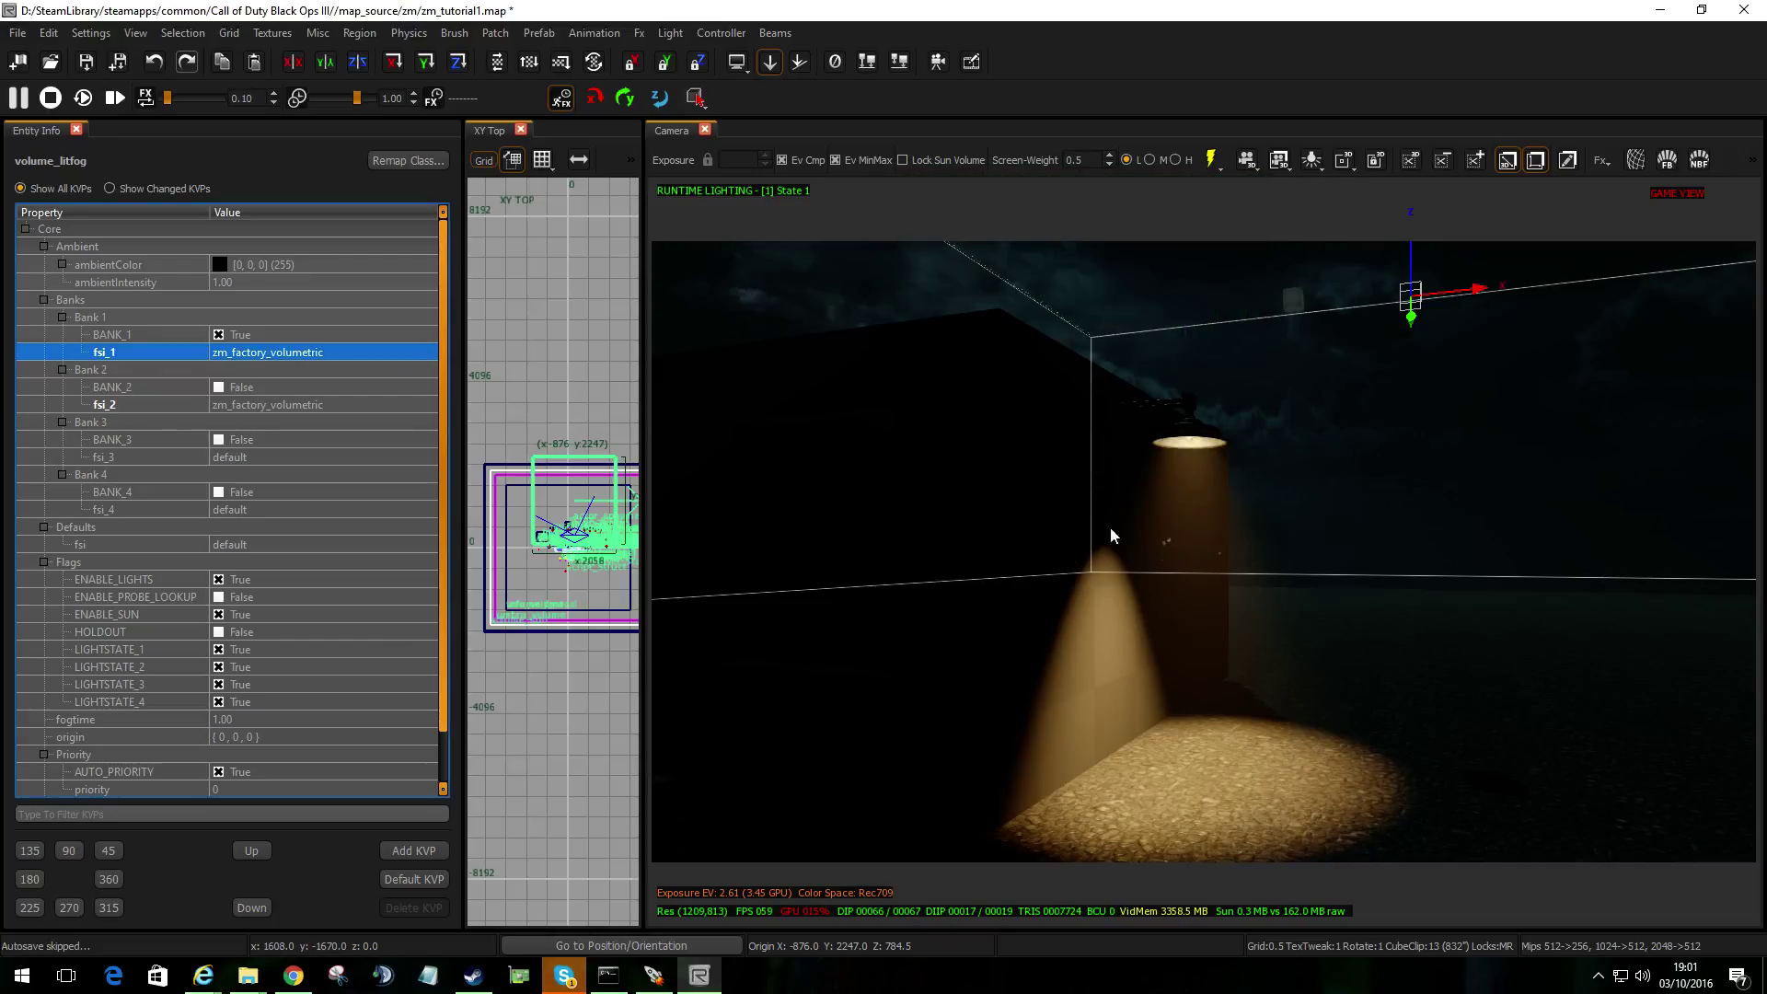
key("Escape")
right_click_drag(1266, 462, 1266, 515)
key("Up")
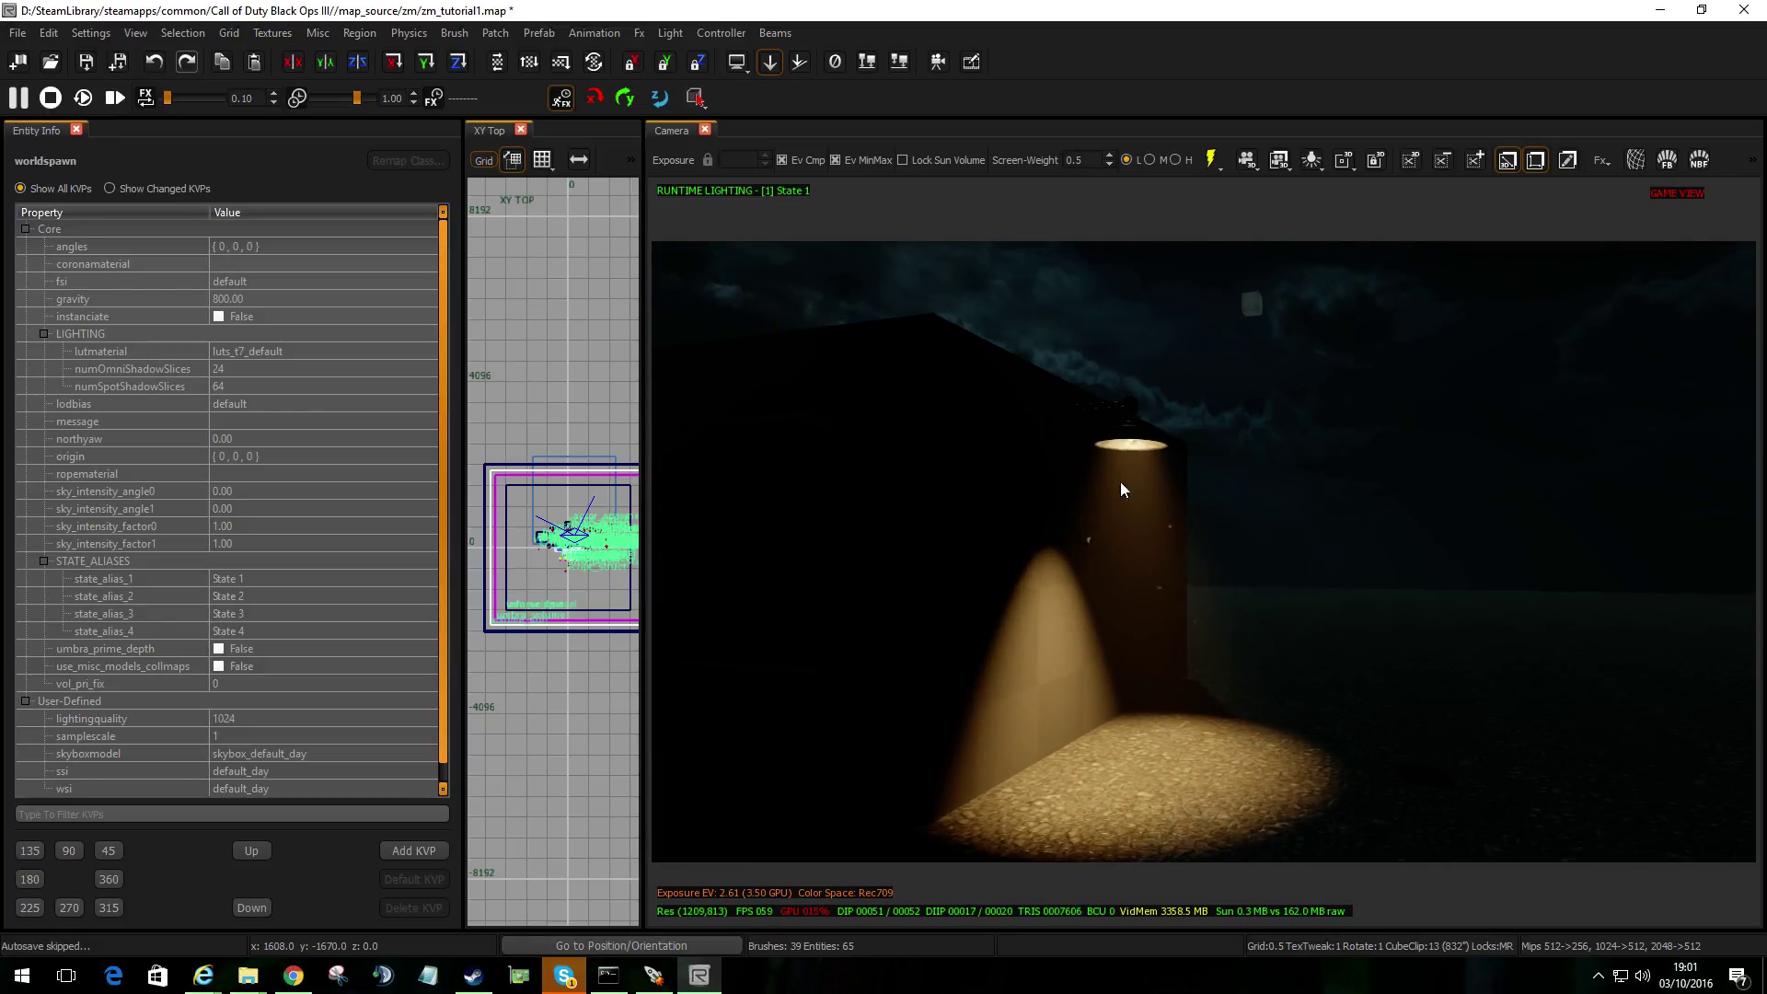
Step: Reselect the litfog volume, bring up the asset choices for its fsi_1 entry again and cancel the selection
left_click(580, 458)
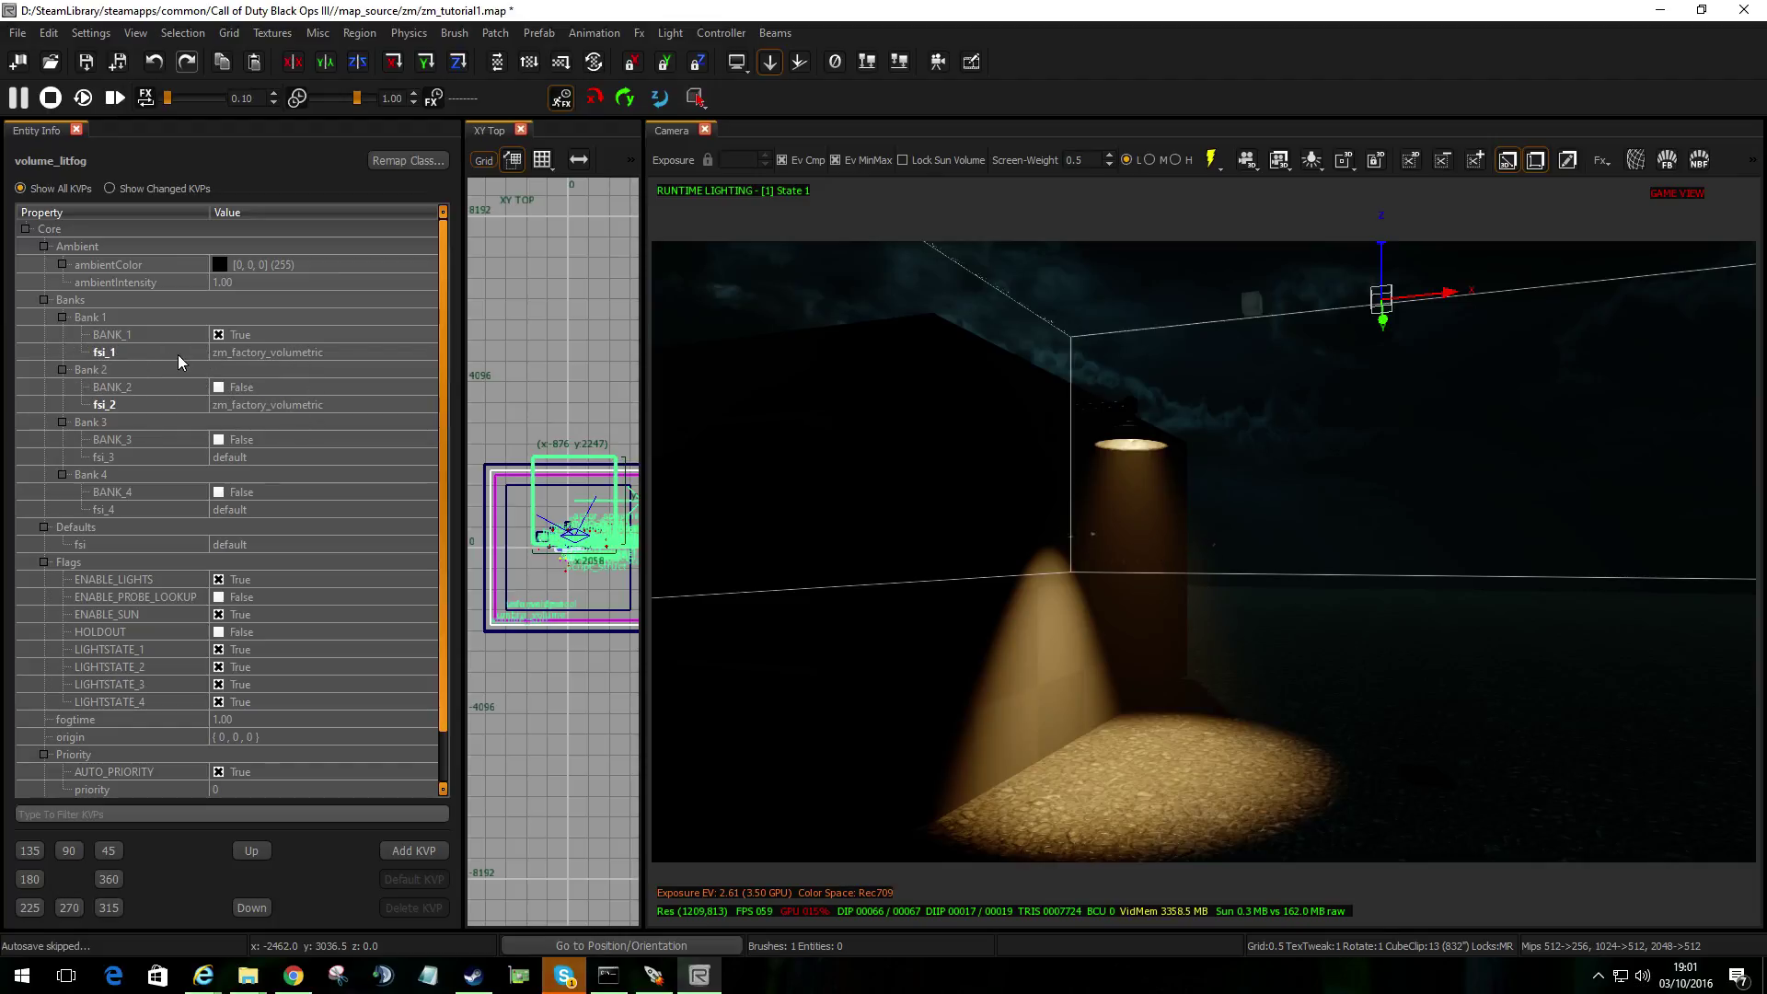
left_click(273, 353)
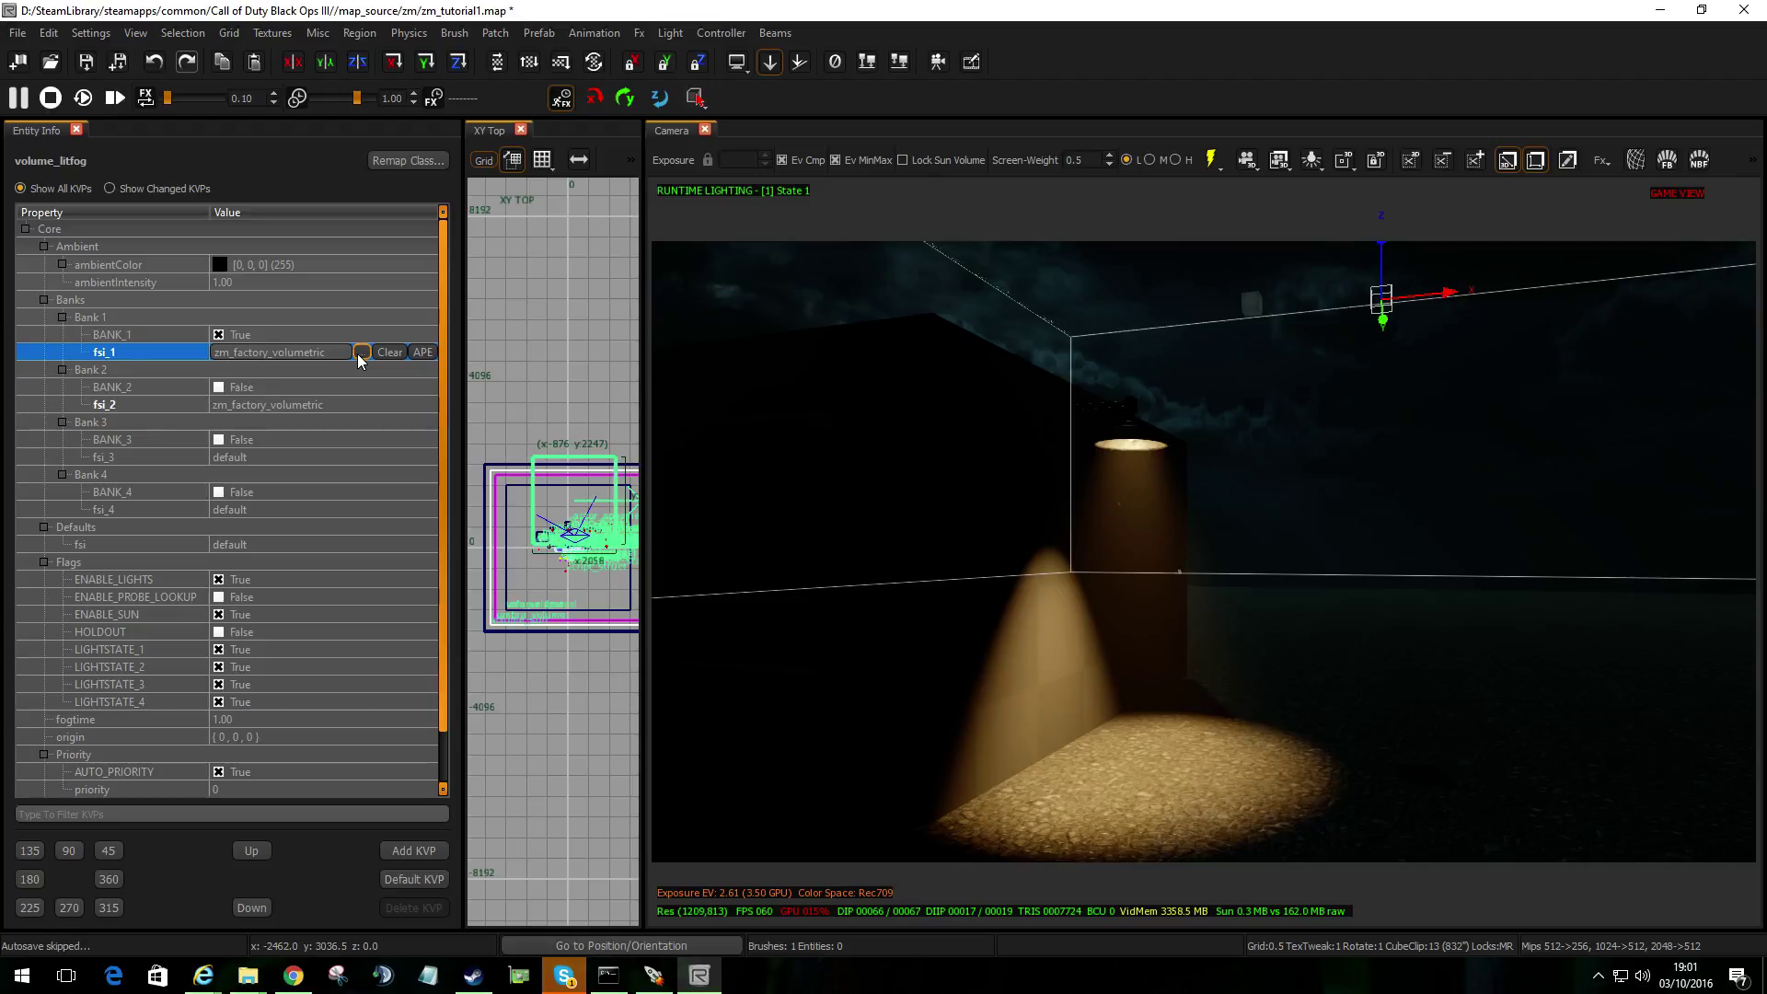
left_click(361, 353)
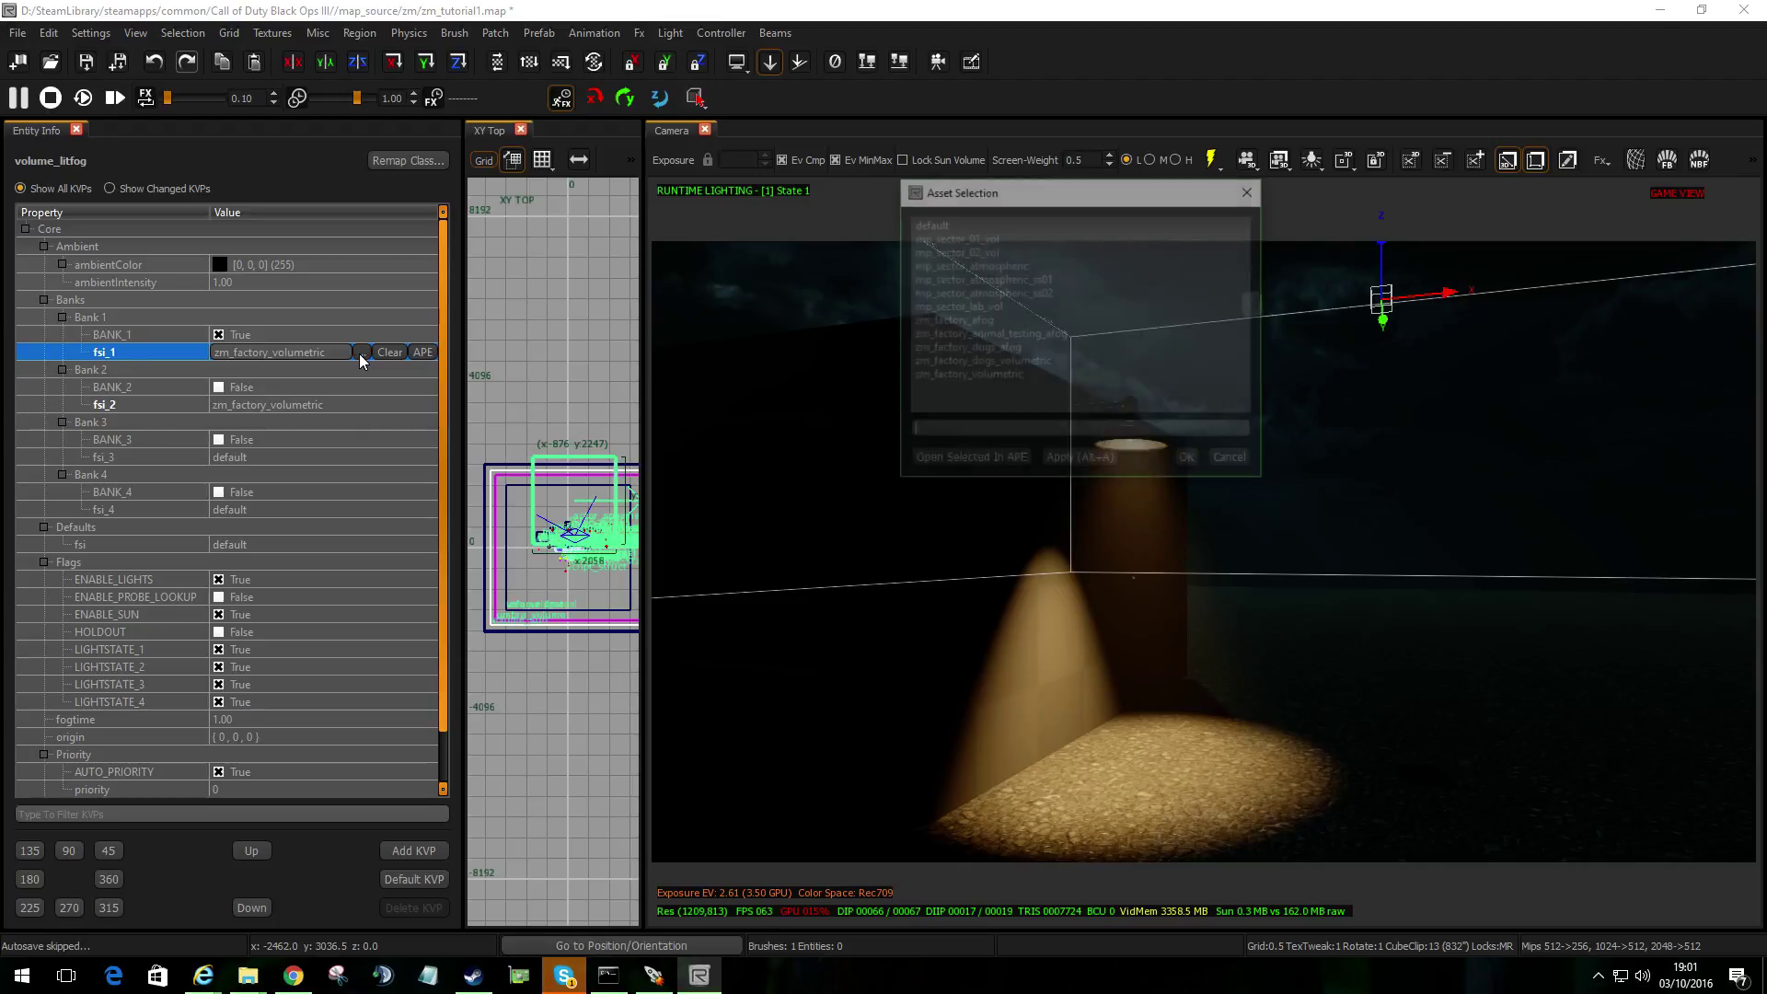
left_click(1232, 461)
Step: Select the wall lamp prefab _prefabs/tutlights.map in the camera view and enter it for editing
left_click(1124, 435)
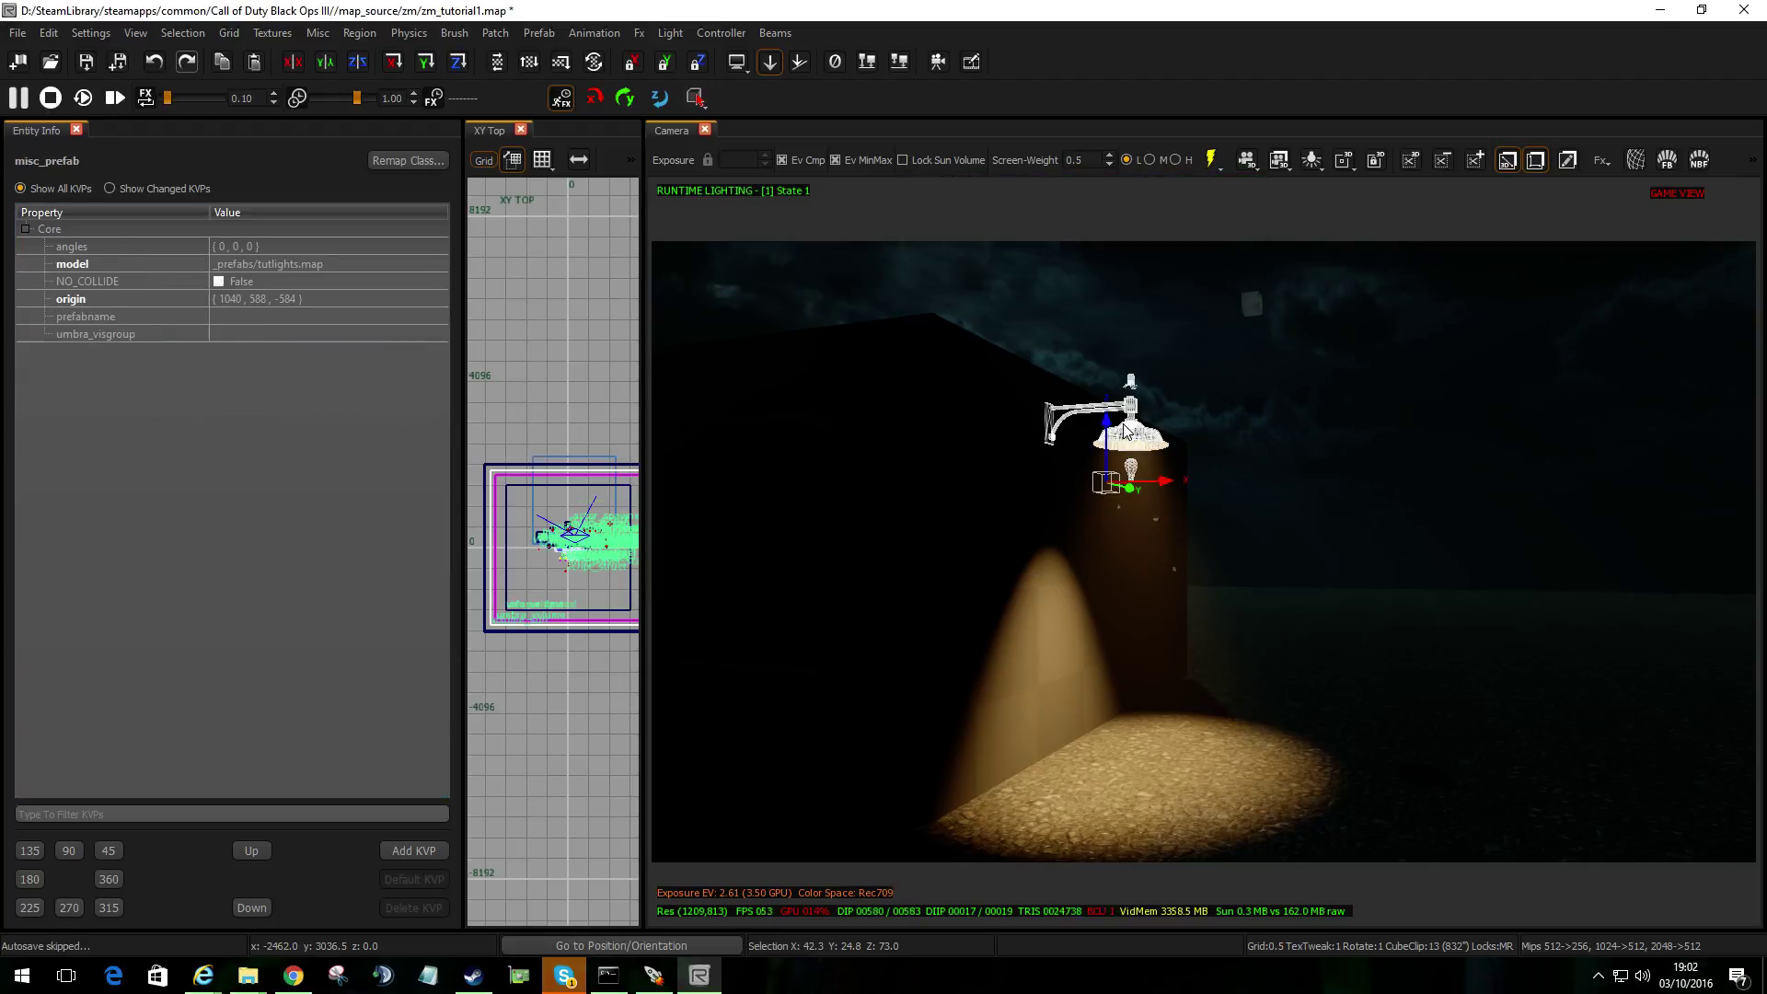
right_click(1128, 430)
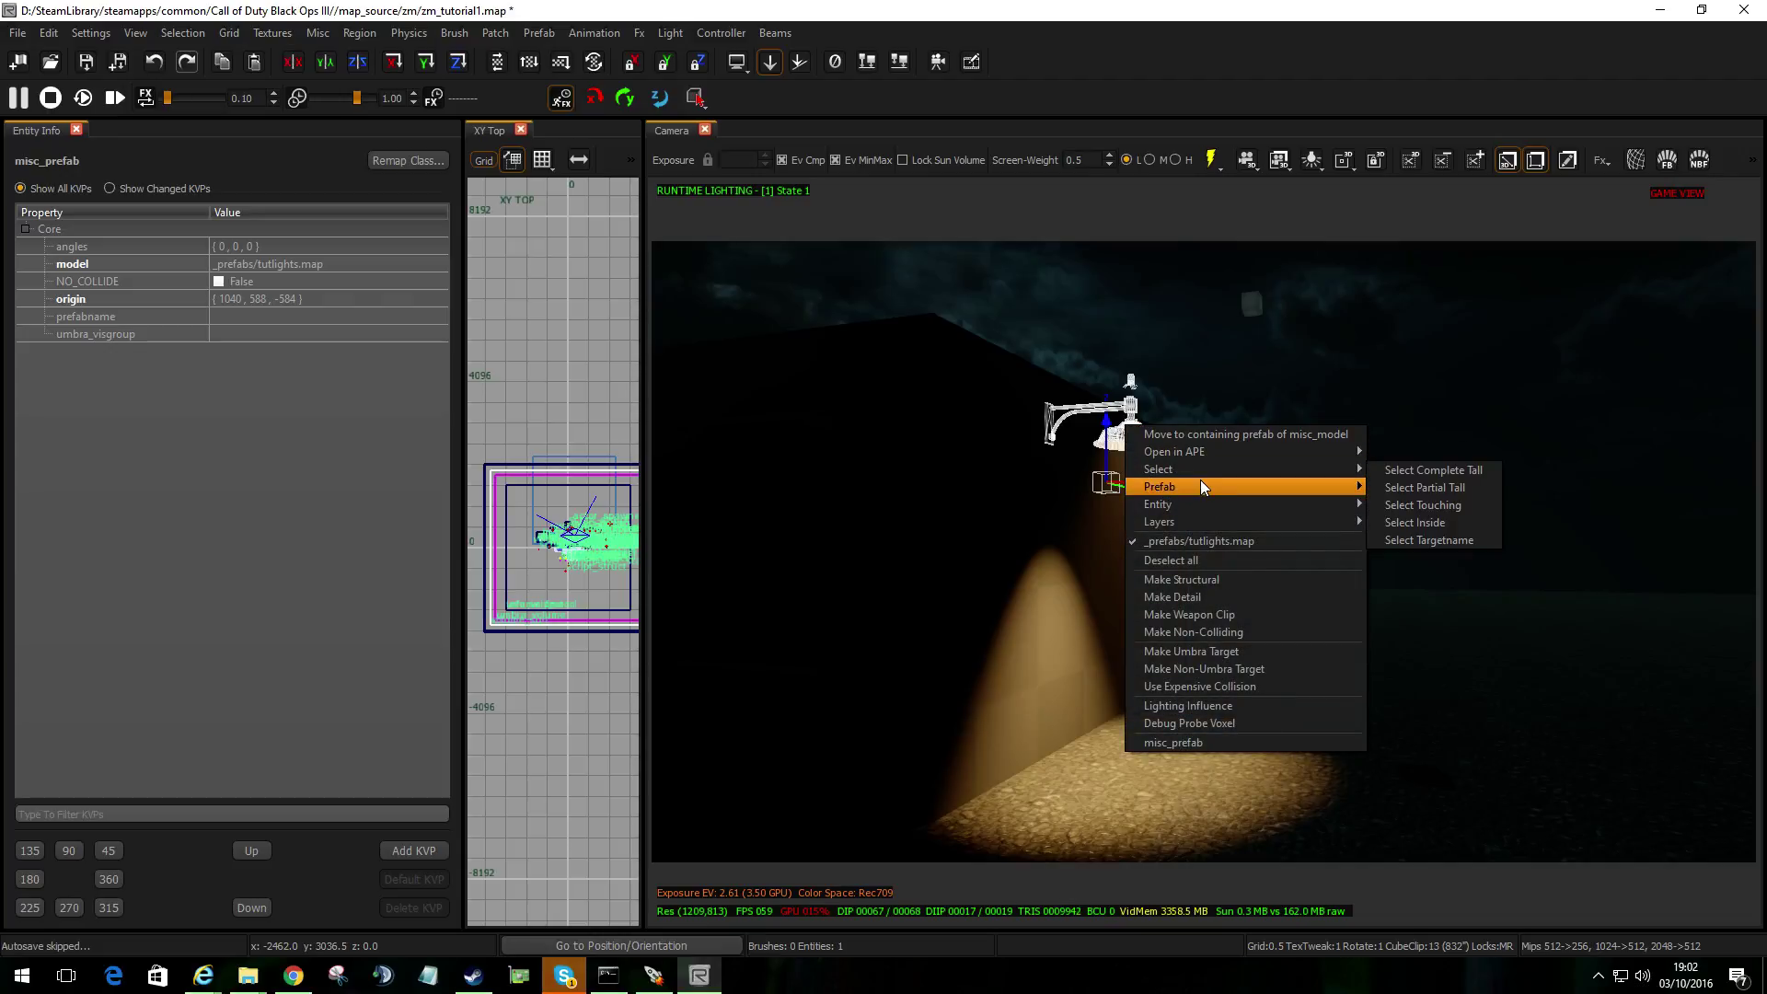
mouse_move(1277, 481)
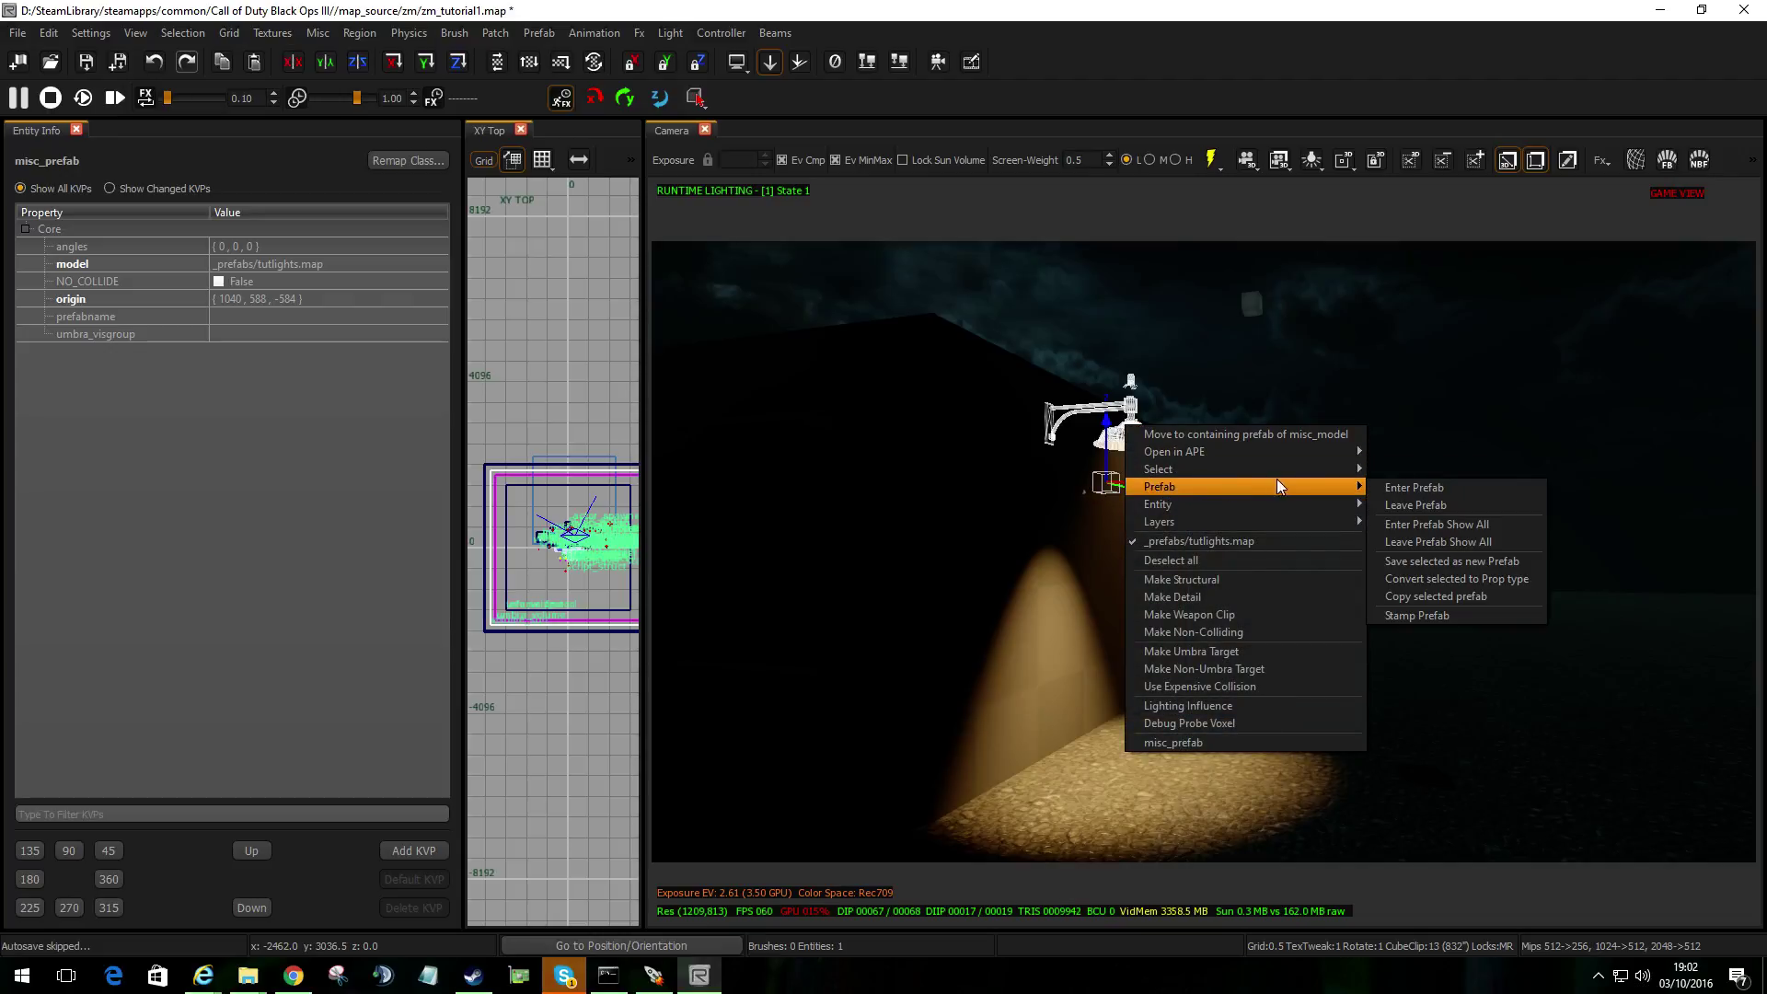
left_click(1400, 486)
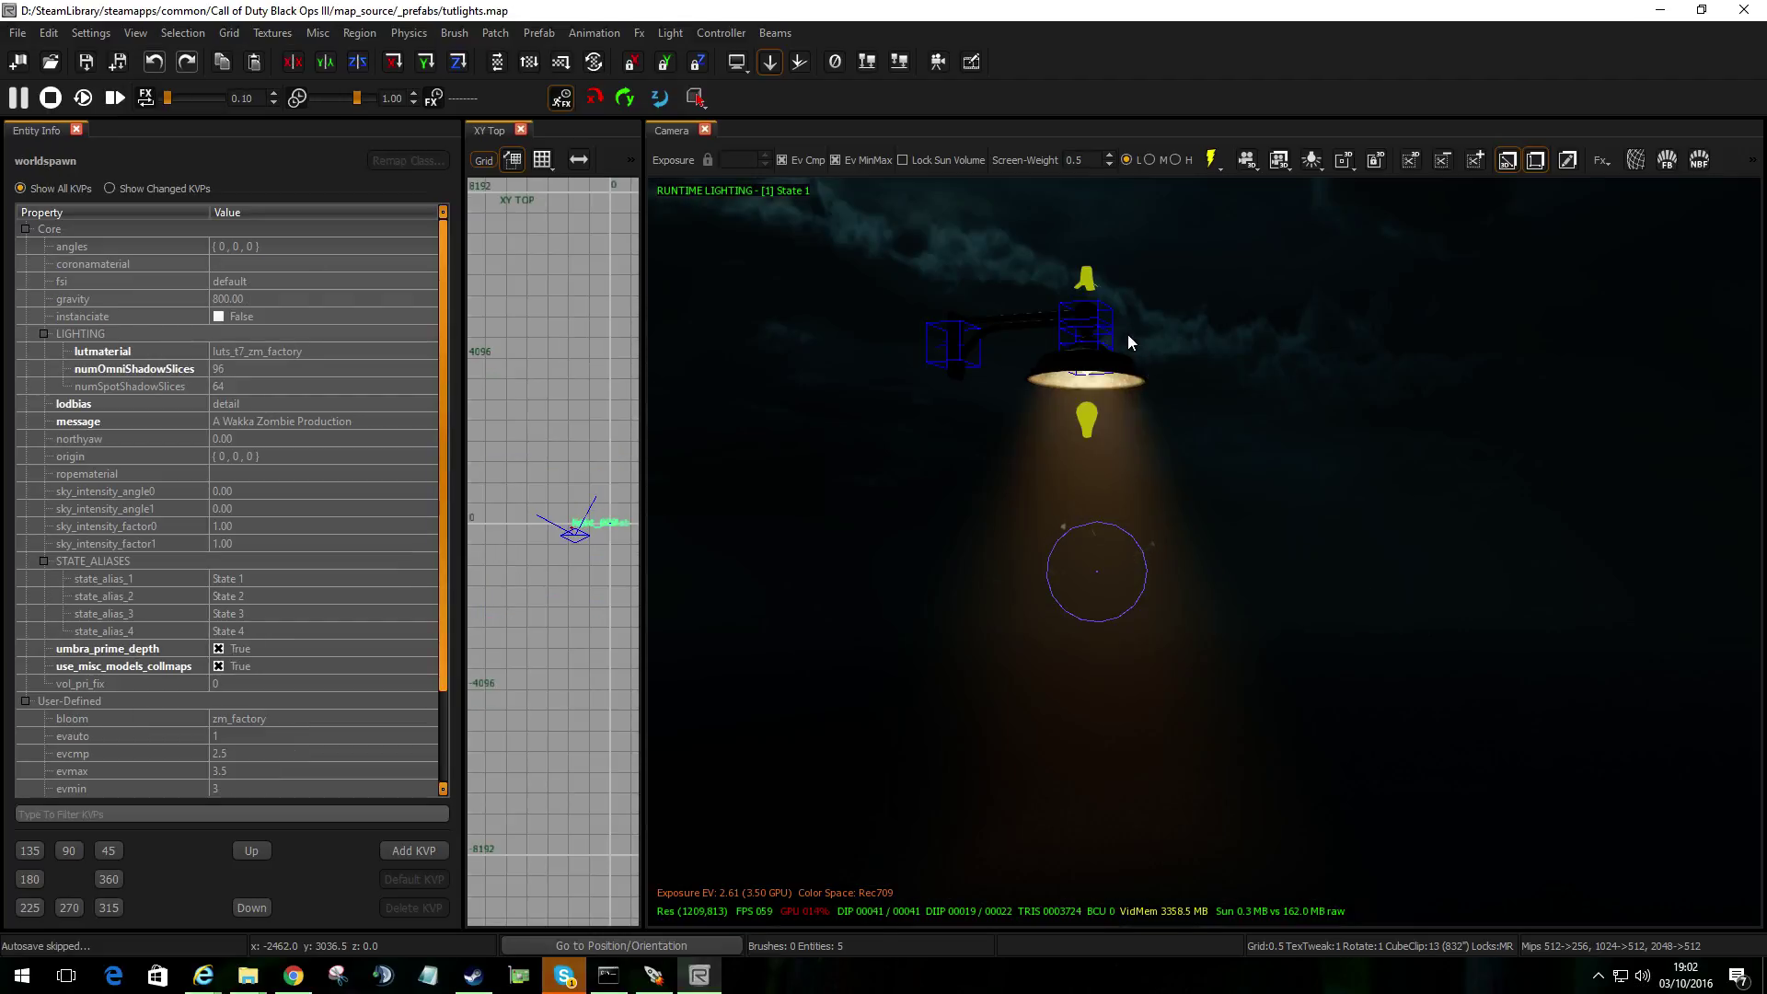
Step: Select the upper spotlight in the lamp prefab and switch its volumetric property off and on to compare the beam, leaving it on
left_click(1085, 278)
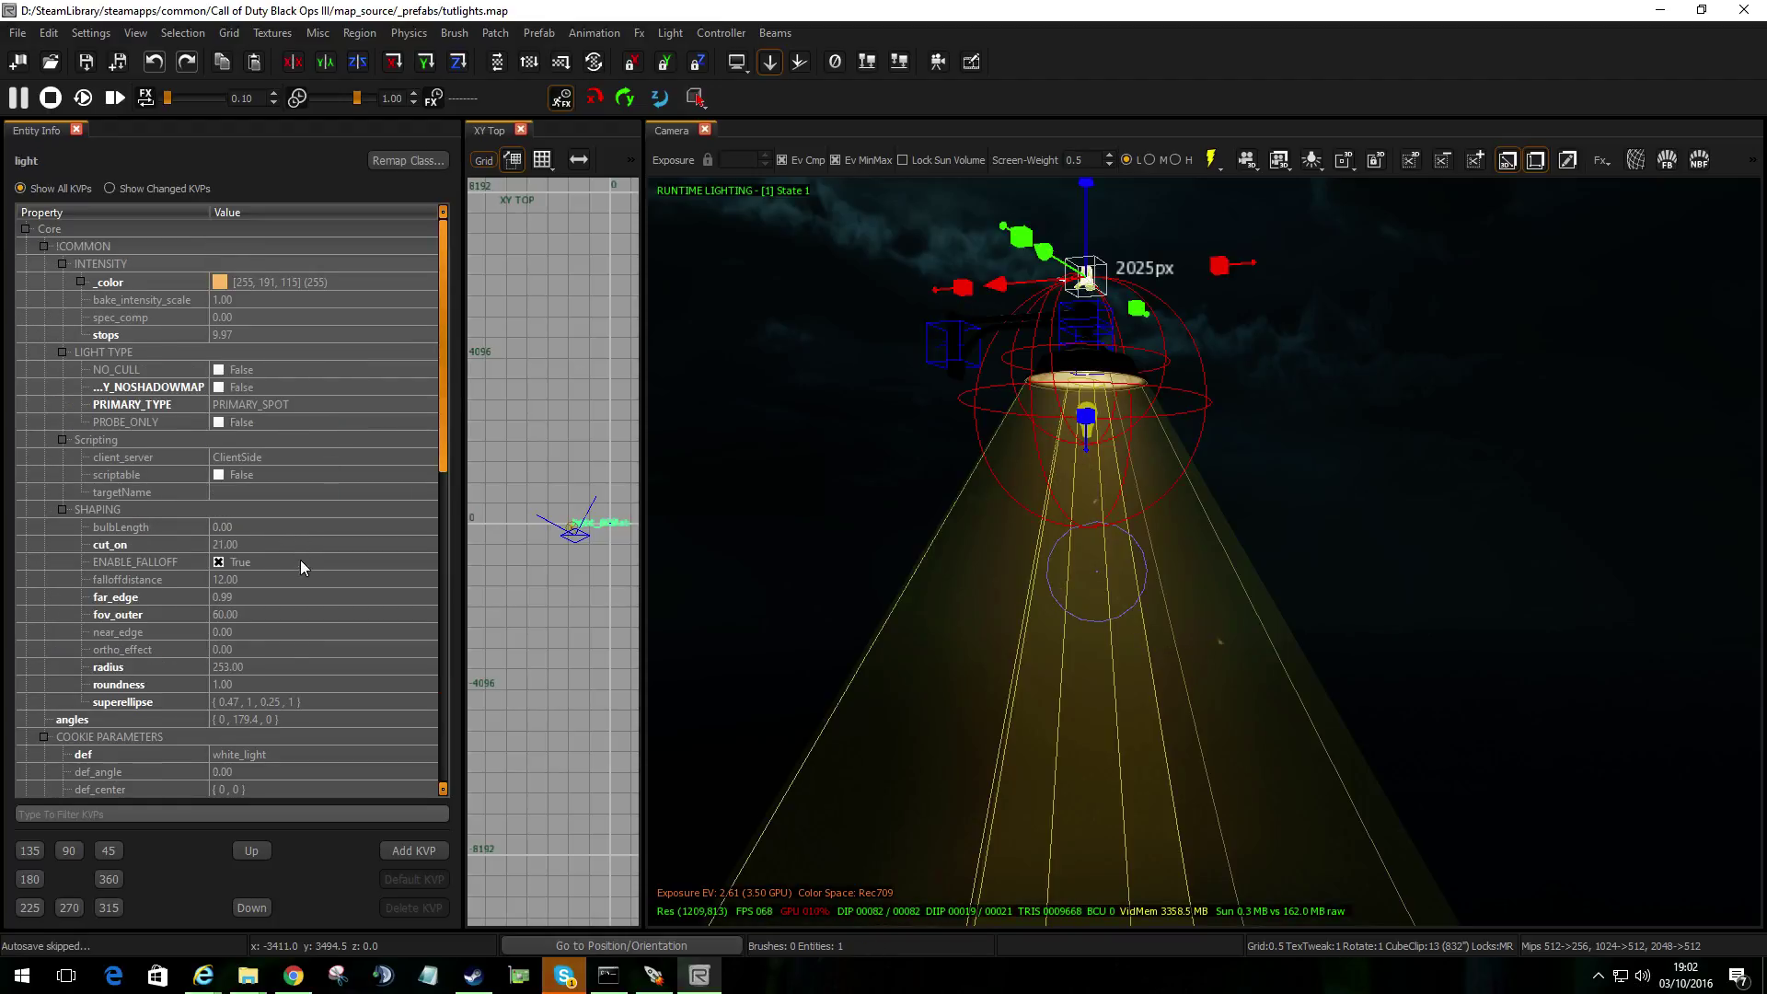
scroll(304, 563, "down", 4)
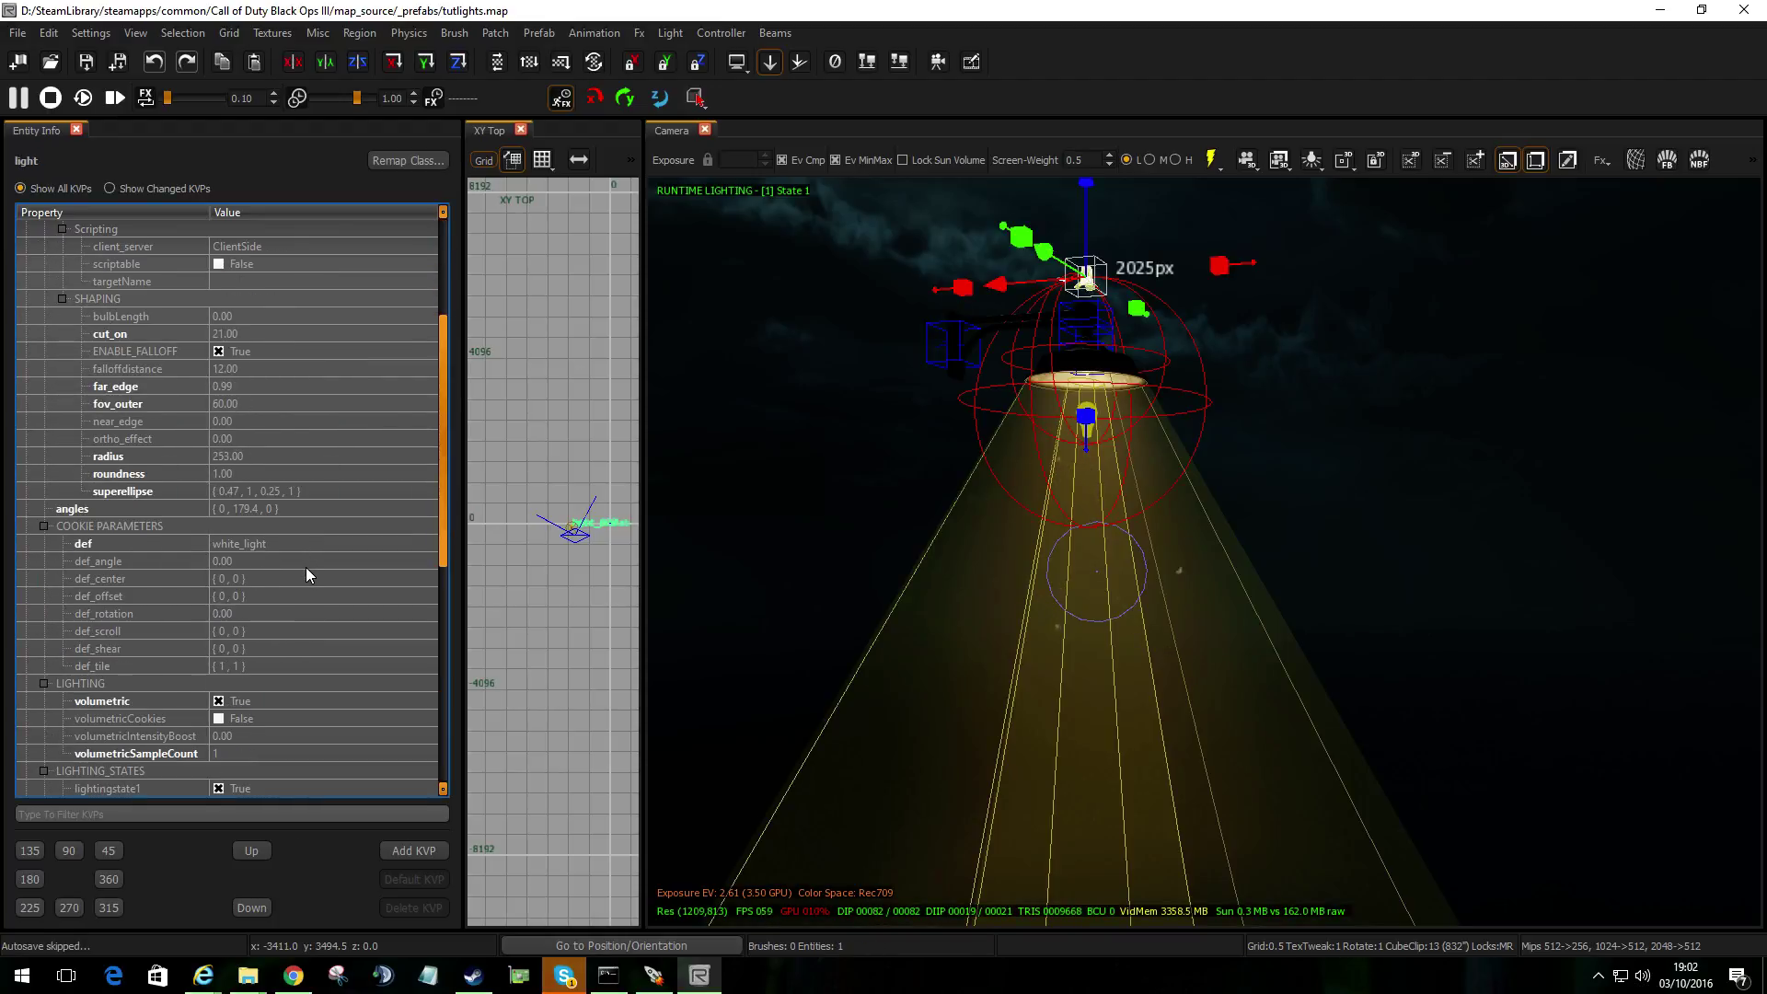
left_click(225, 705)
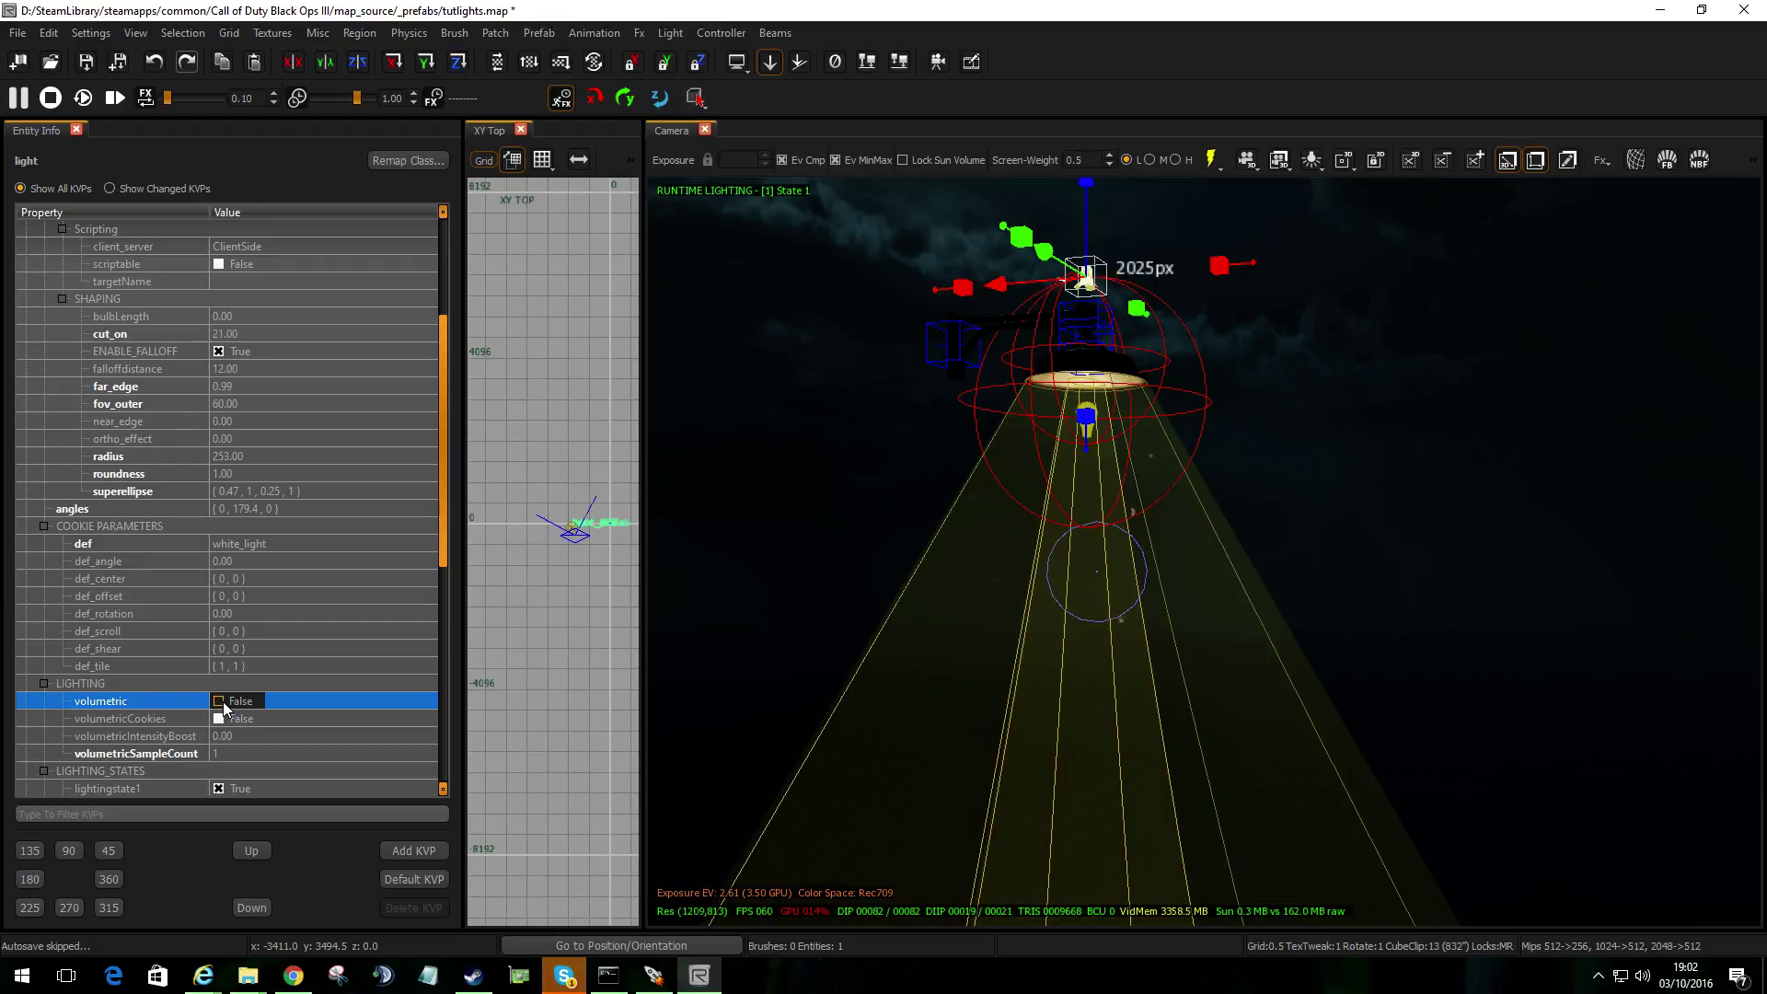
left_click(222, 702)
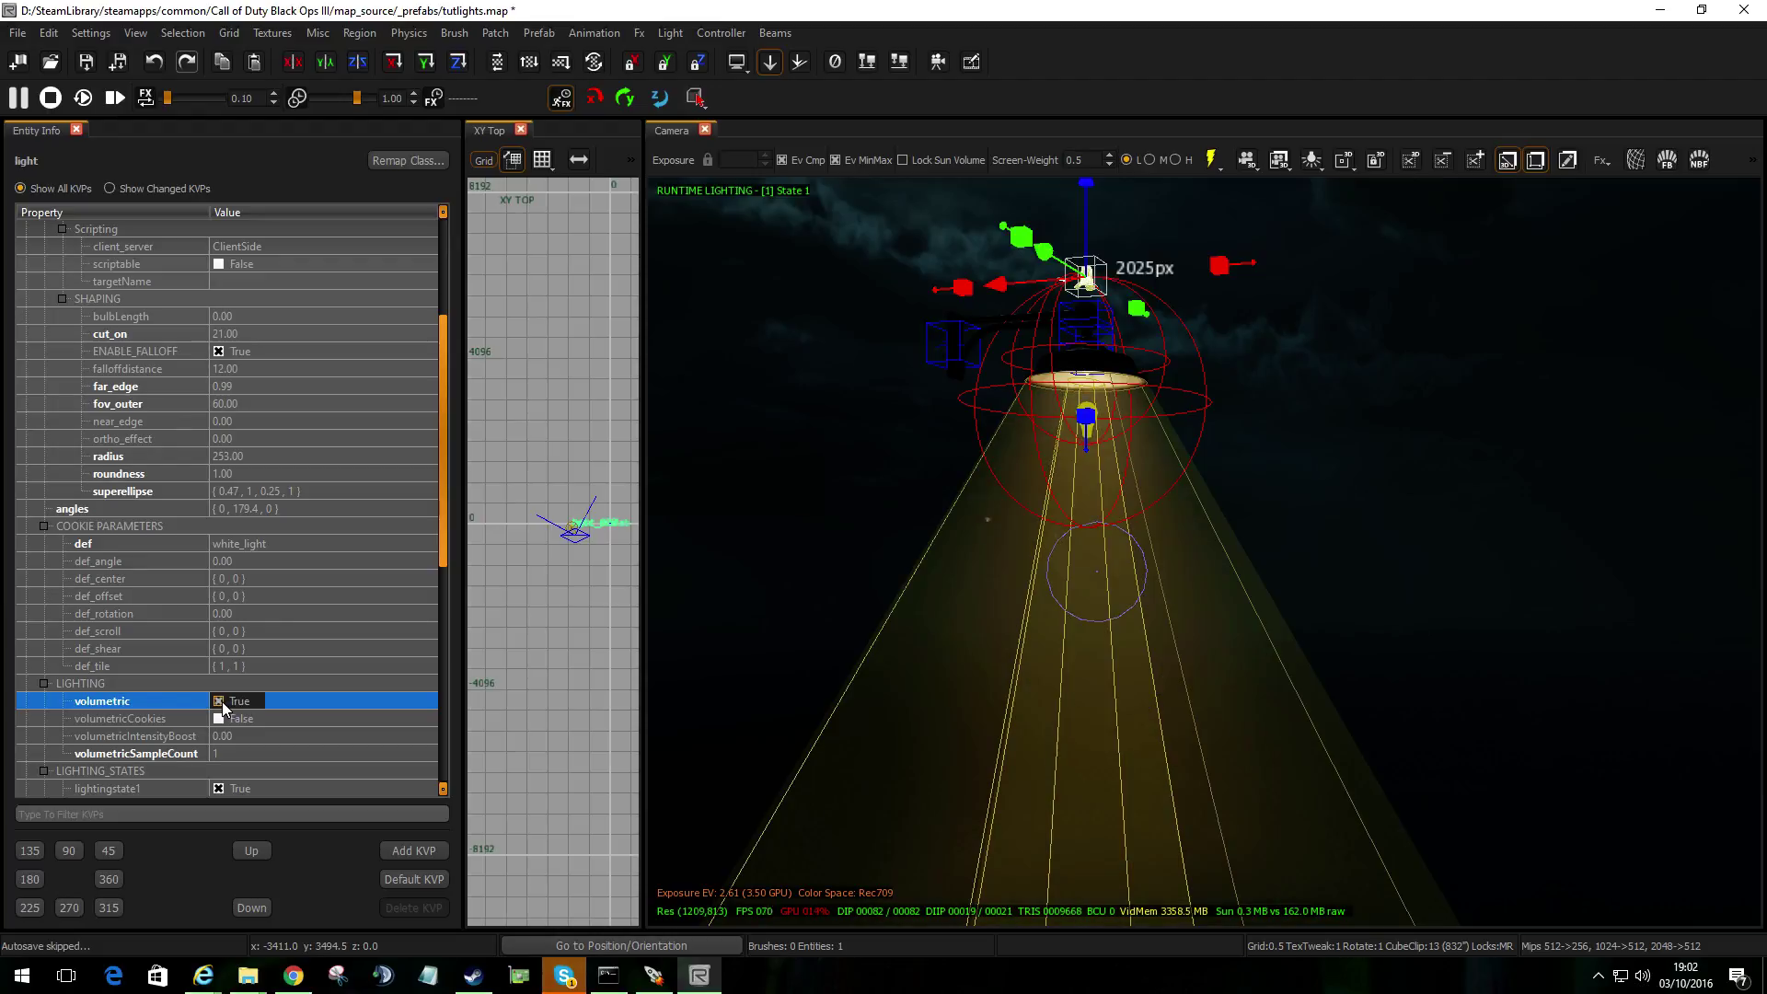
left_click(222, 701)
left_click(223, 701)
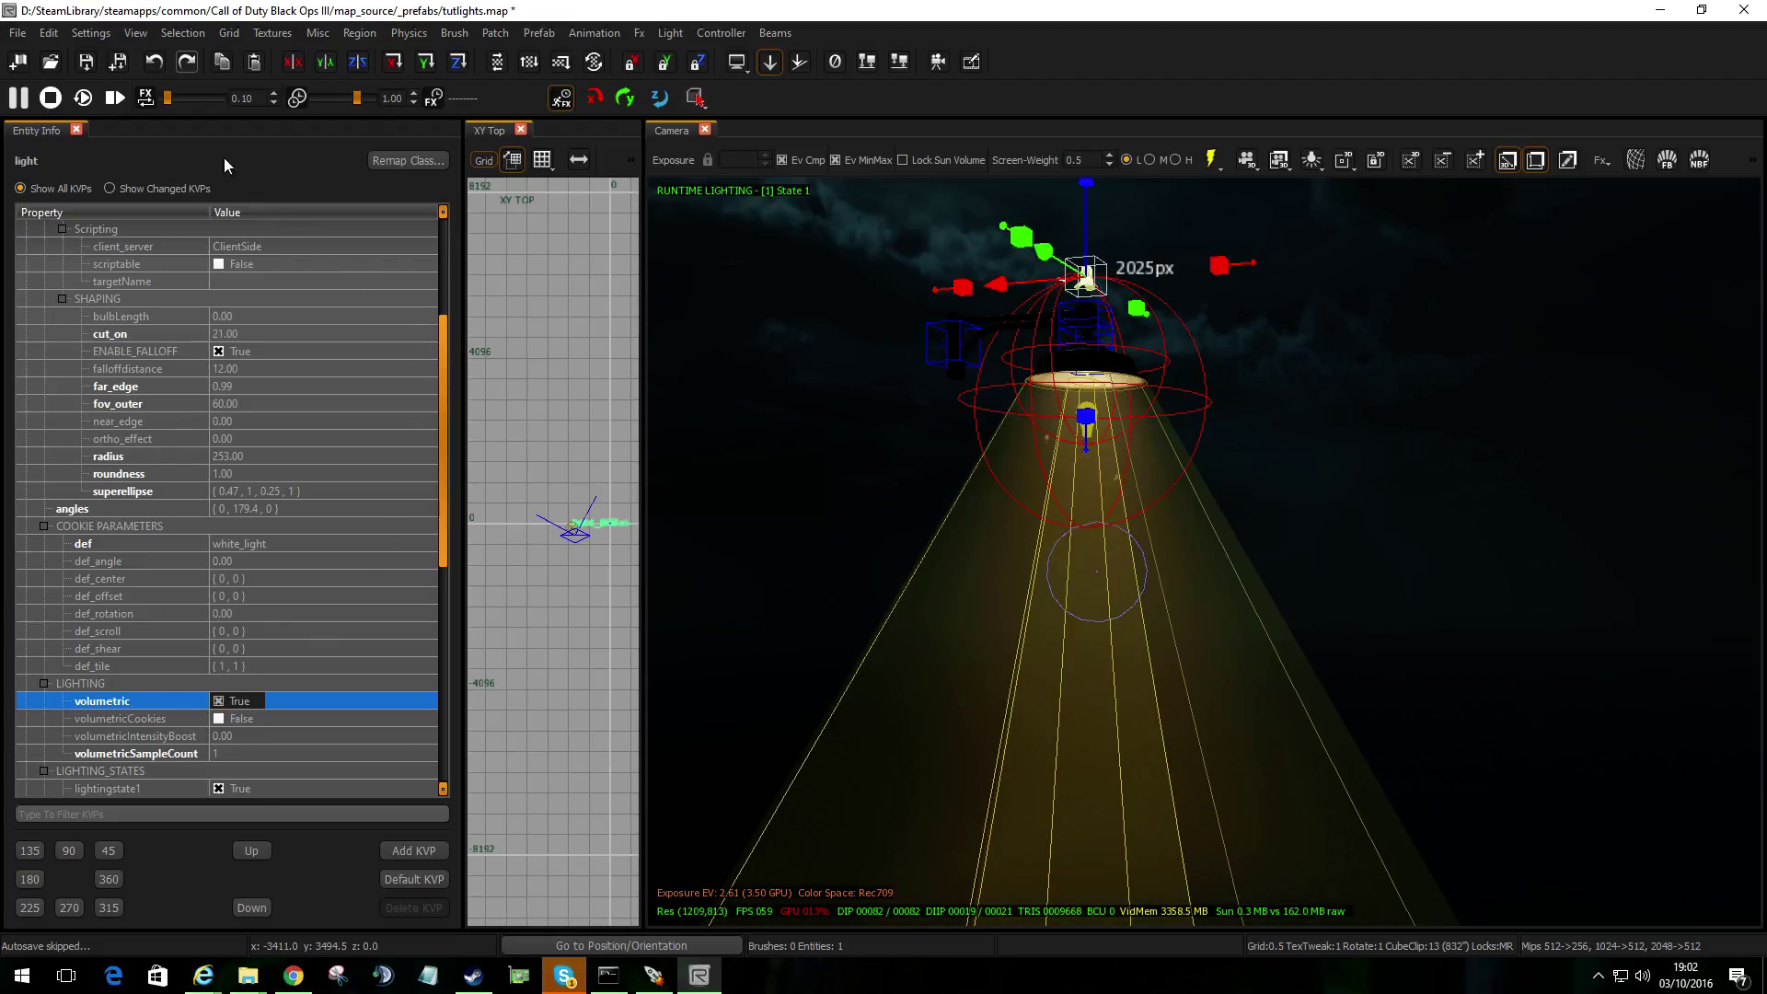